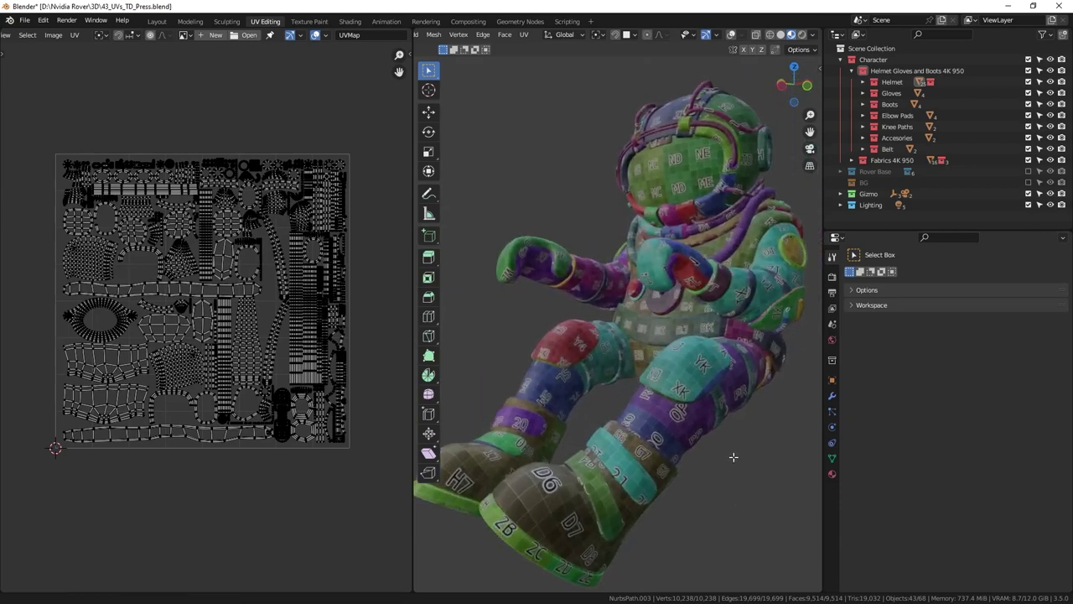
# Examine the astronaut character and its full UV layout, down to the individual islands around the helmet visor
pyautogui.scroll(-5, 734, 457)
pyautogui.scroll(2, 254, 483)
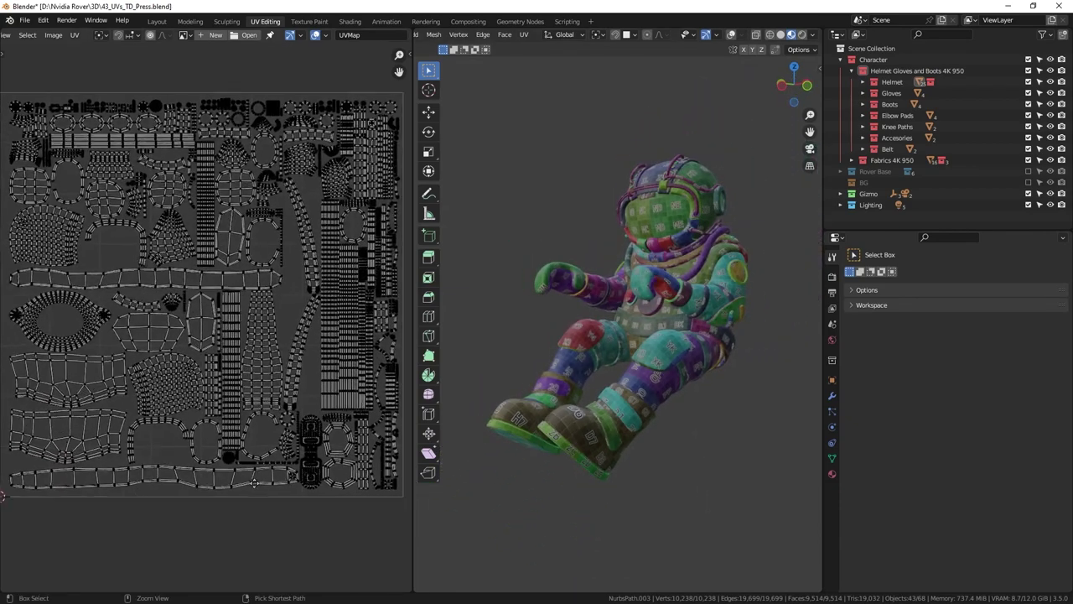
pyautogui.scroll(2, 254, 483)
pyautogui.scroll(-5, 247, 495)
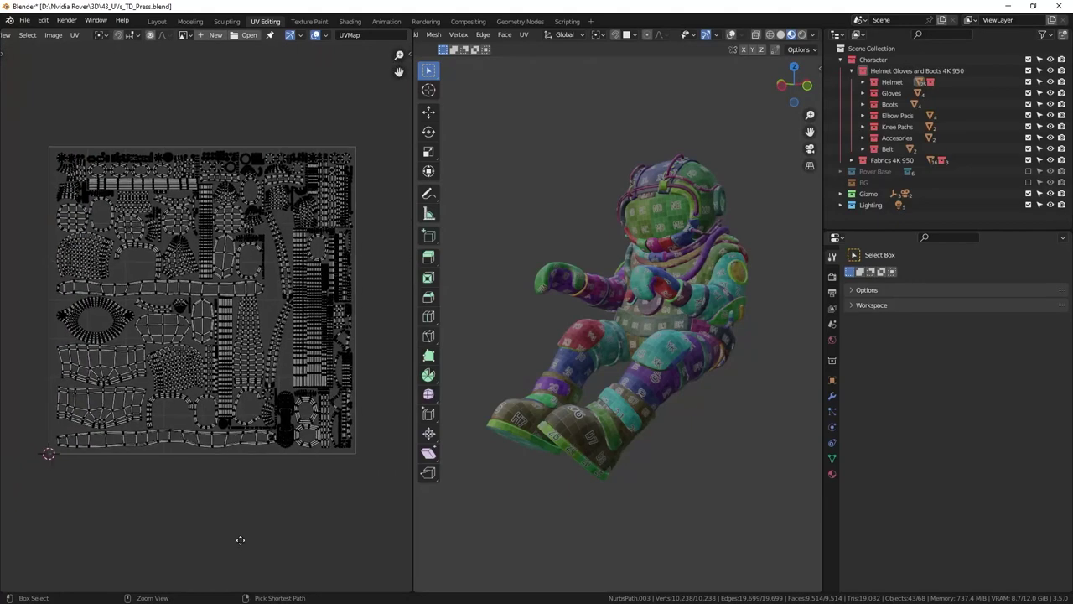
pyautogui.scroll(10, 282, 314)
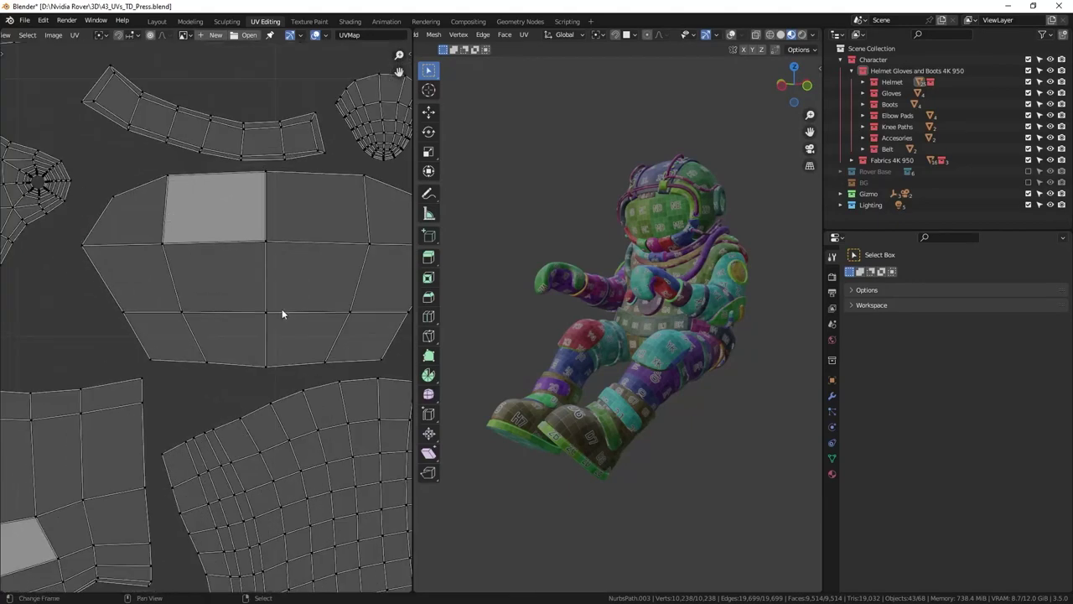
pyautogui.scroll(-2, 282, 313)
pyautogui.scroll(2, 233, 321)
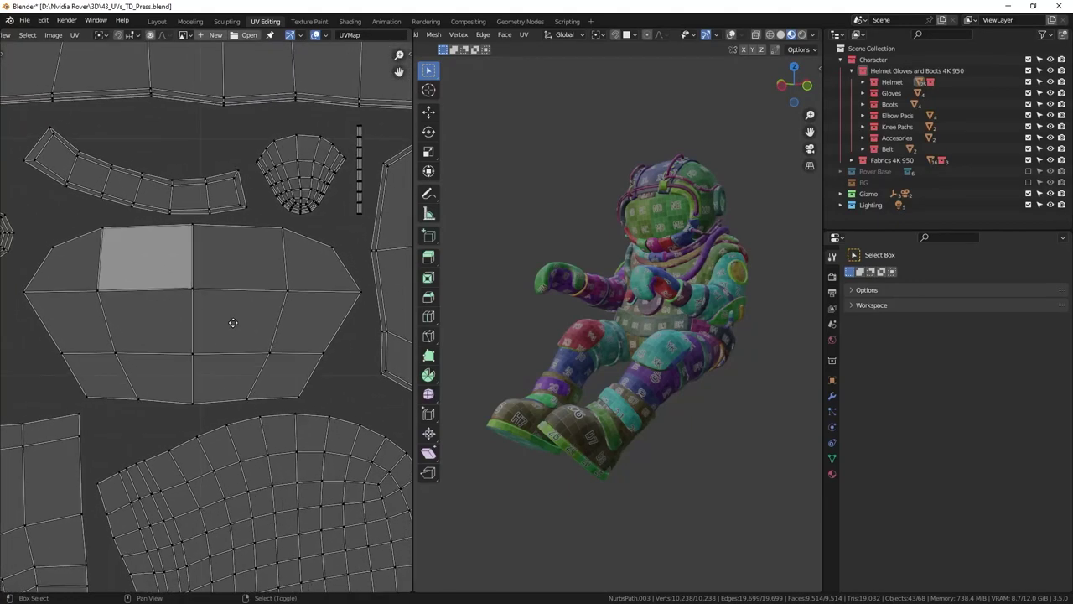
pyautogui.moveTo(233, 322); pyautogui.dragTo(235, 322, button='middle')
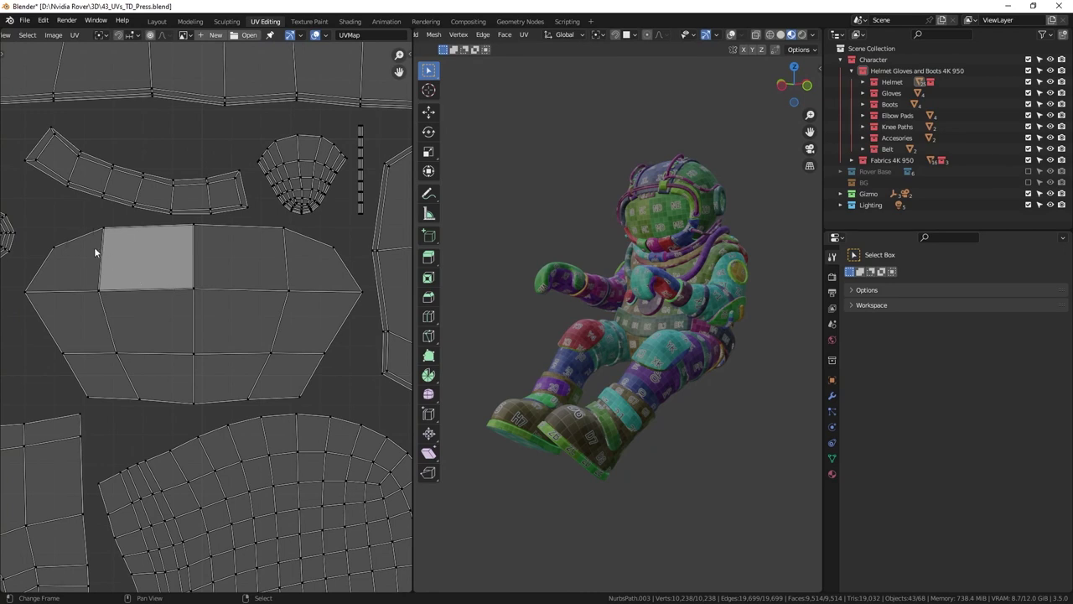
# Select the helmet visor's whole UV island and try moving, rotating and scaling it while watching the checker texture
pyautogui.press('4')
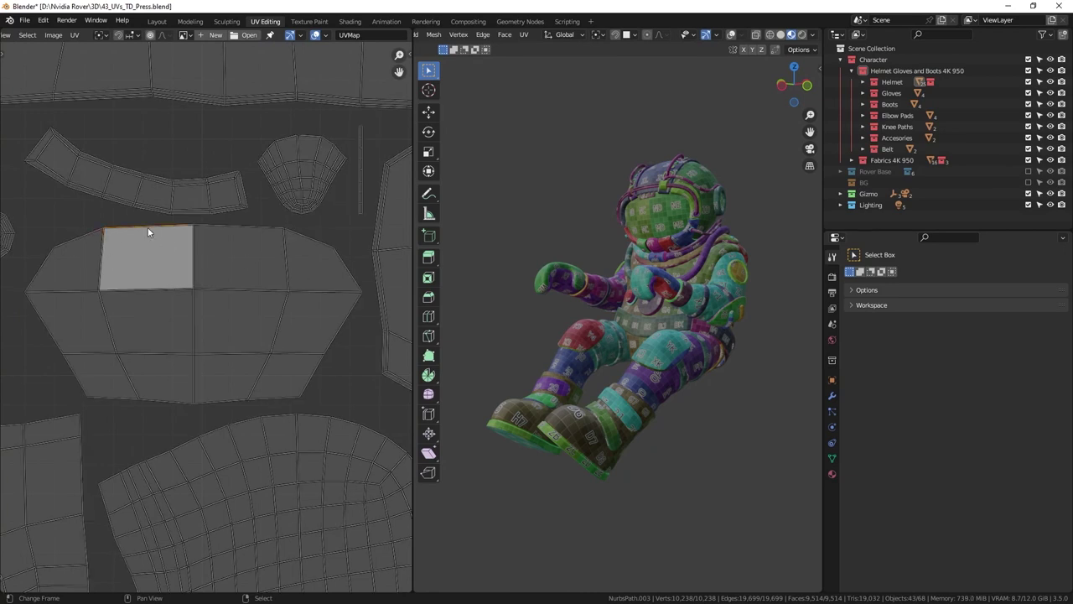
pyautogui.press('1')
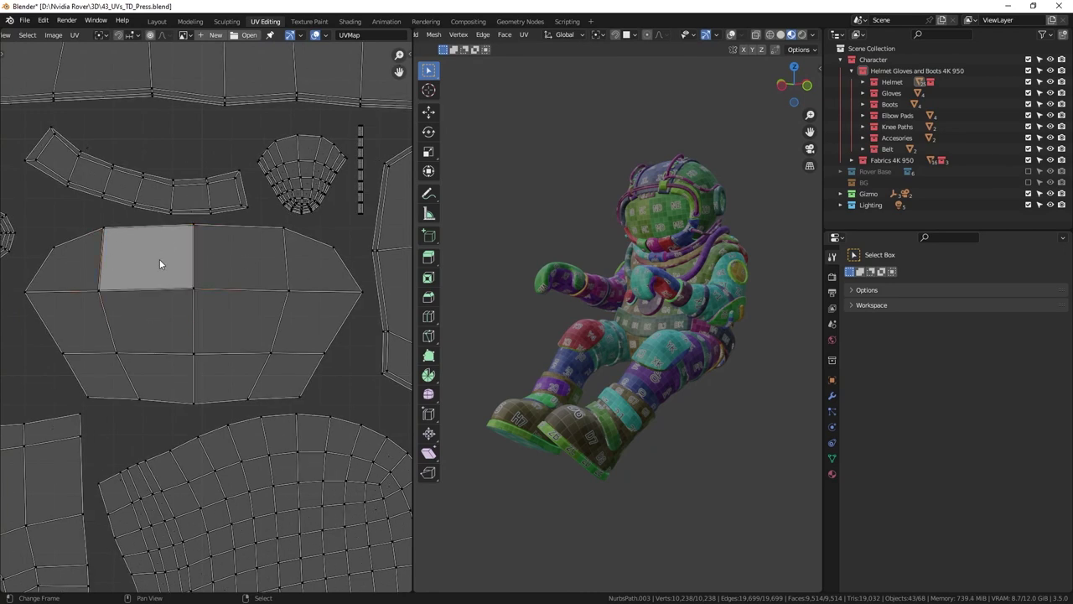
pyautogui.press('l')
pyautogui.scroll(6, 662, 276)
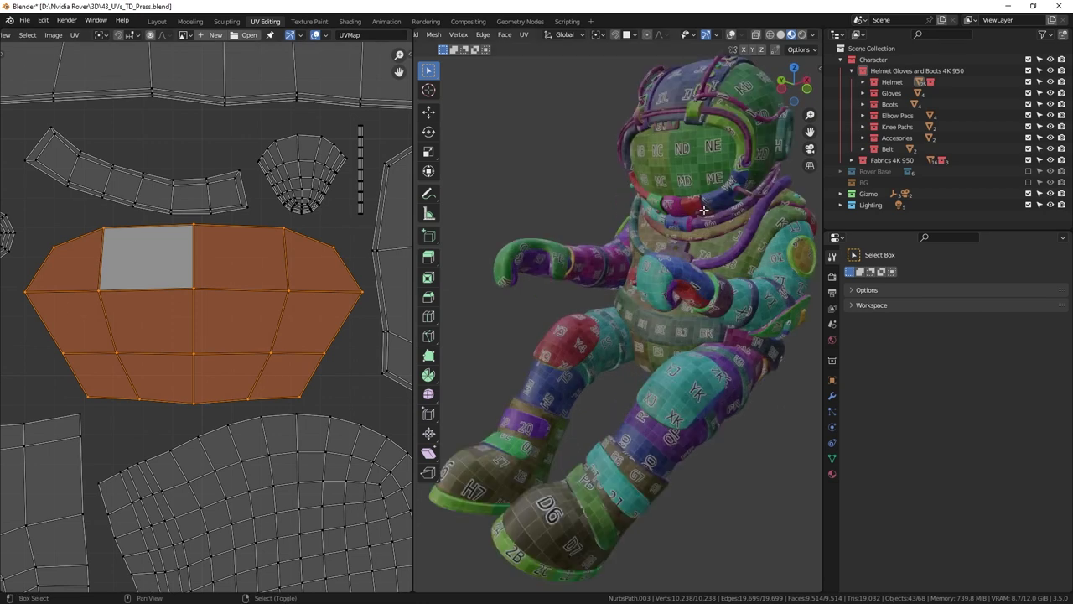
pyautogui.moveTo(662, 277); pyautogui.dragTo(676, 258, button='middle')
pyautogui.scroll(-1, 273, 317)
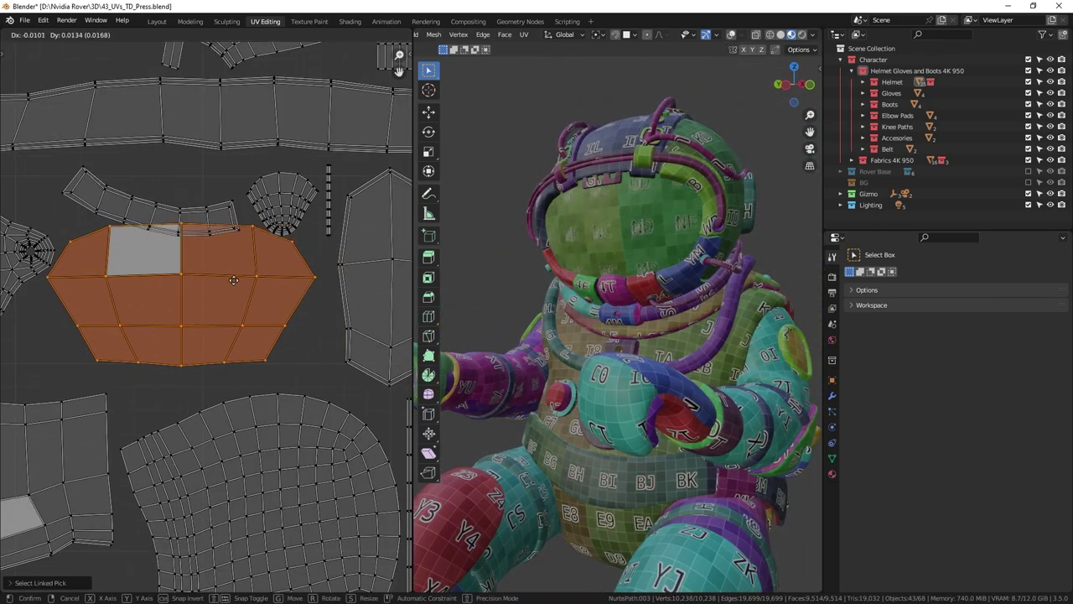
pyautogui.press('r')
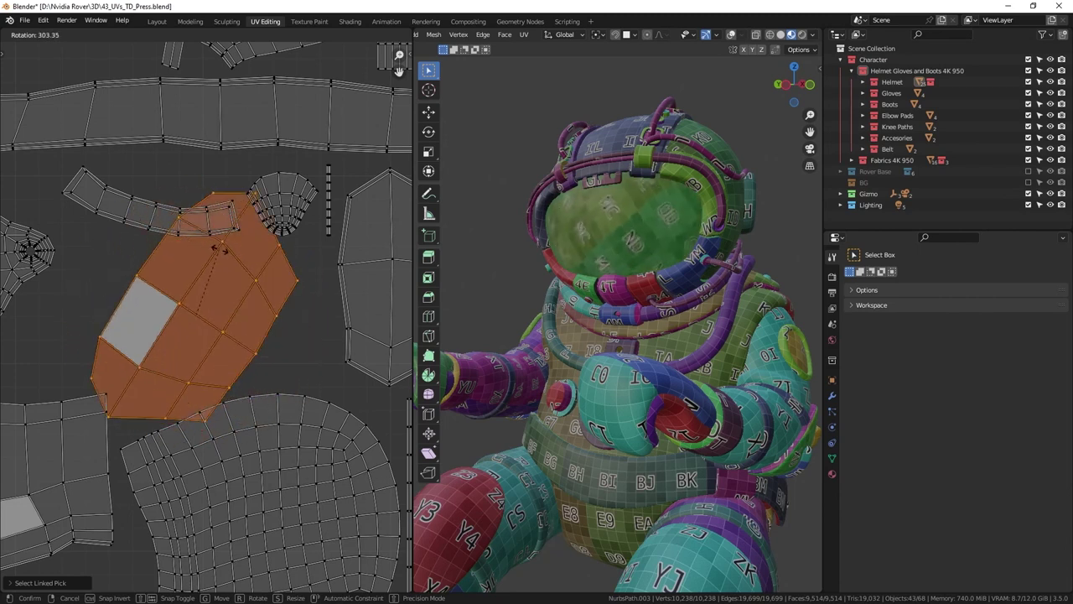
pyautogui.press('s')
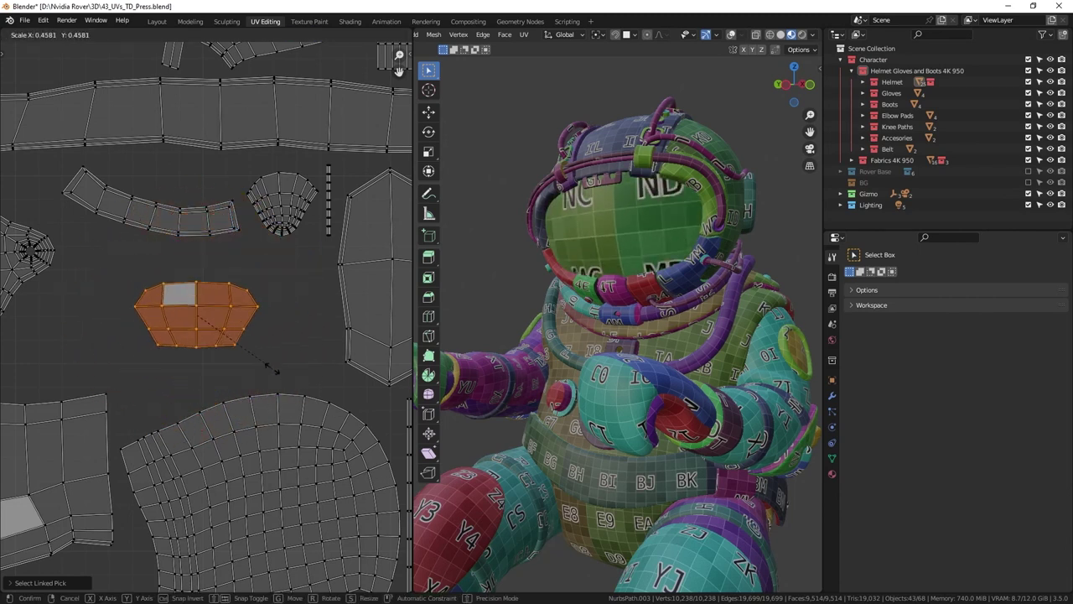
pyautogui.click(277, 371)
# Frame the complete UV layout and look up the Average Islands Scale operation
pyautogui.press('Home')
pyautogui.click(72, 35)
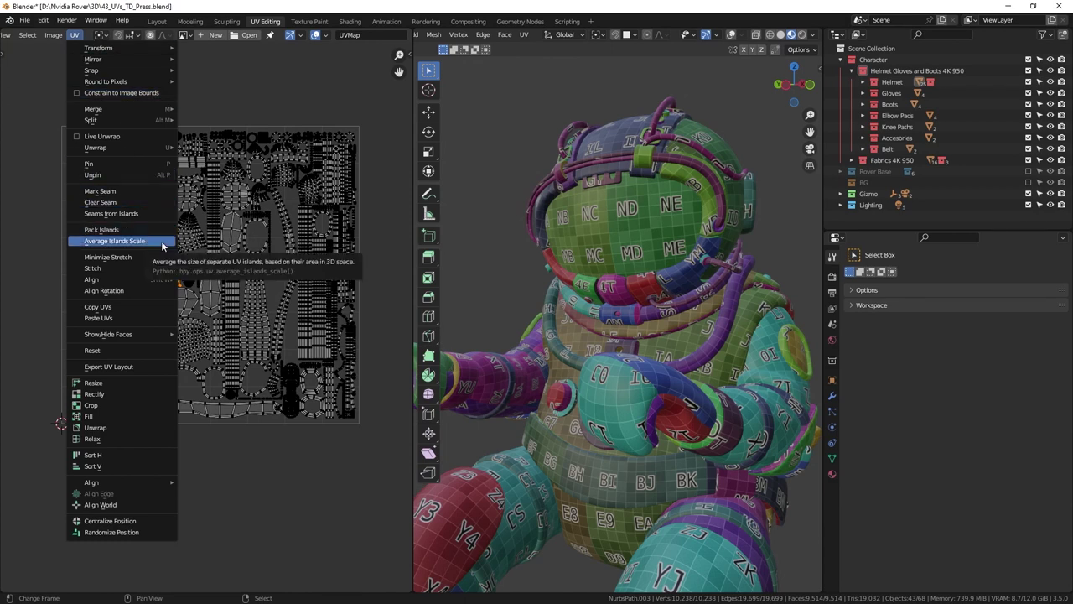
pyautogui.press('q')
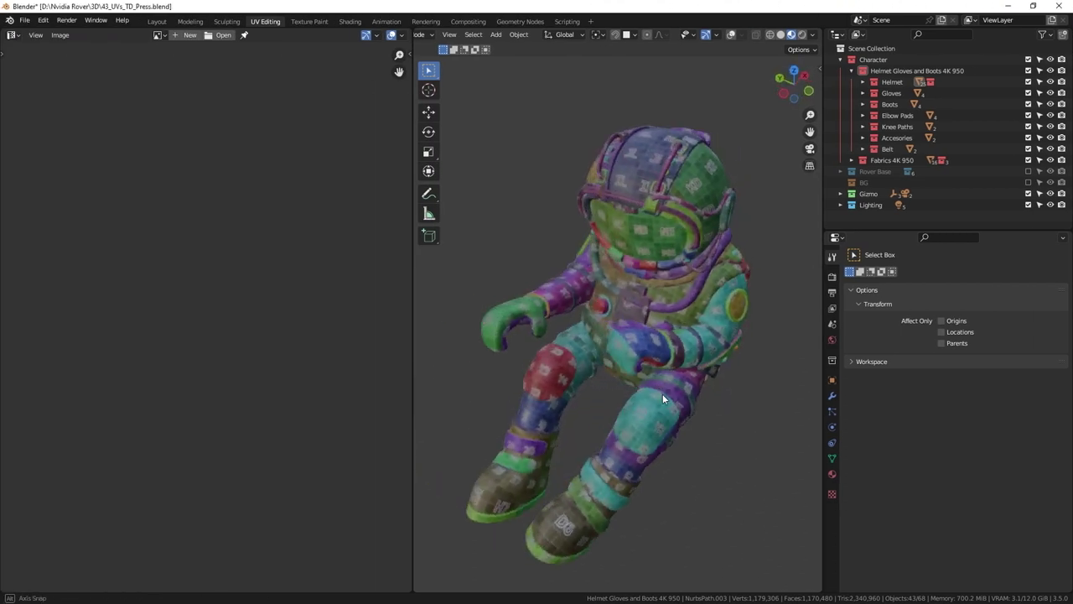
# Select the character's glove in the 3D view and frame it
pyautogui.moveTo(662, 393); pyautogui.dragTo(614, 307, button='middle')
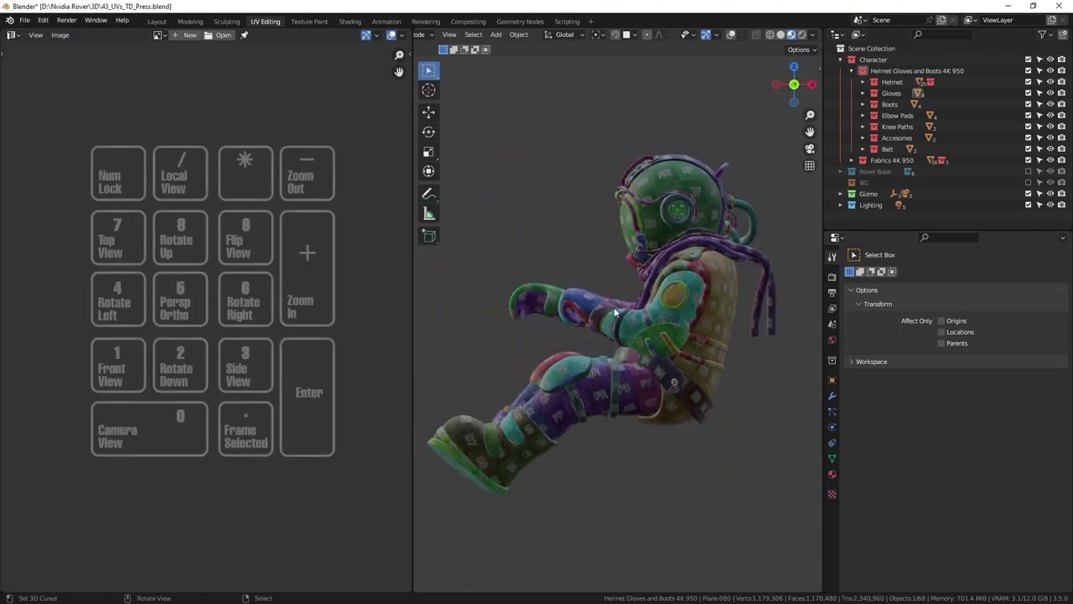
pyautogui.click(614, 307)
pyautogui.press('KP_Decimal')
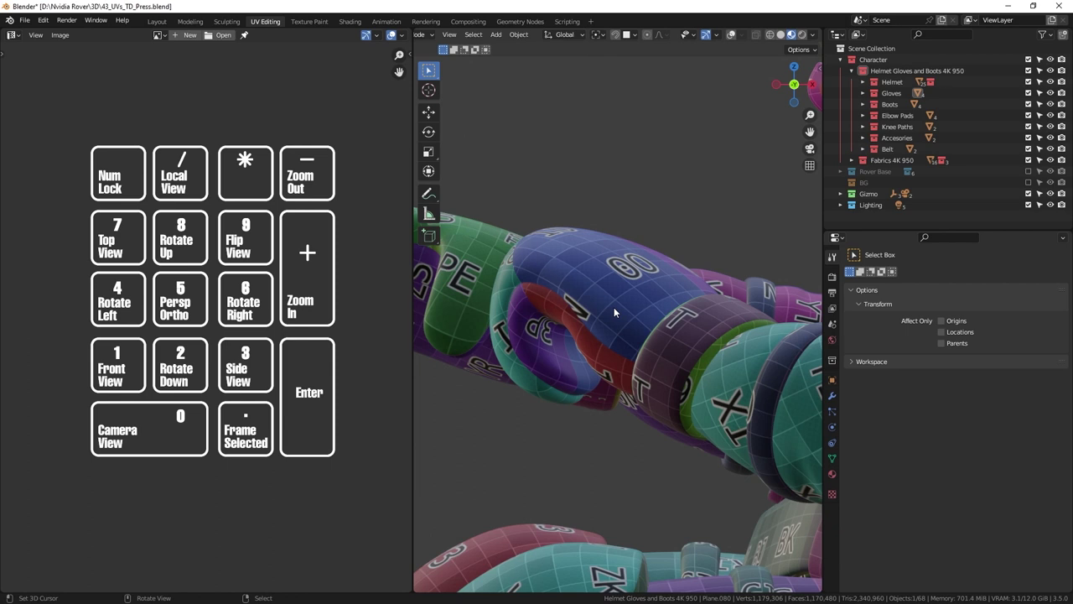
# Show the whole character from behind, and flip the view around to its front
pyautogui.press('ctrl+KP_1')
pyautogui.scroll(-5, 695, 273)
pyautogui.scroll(-4, 661, 305)
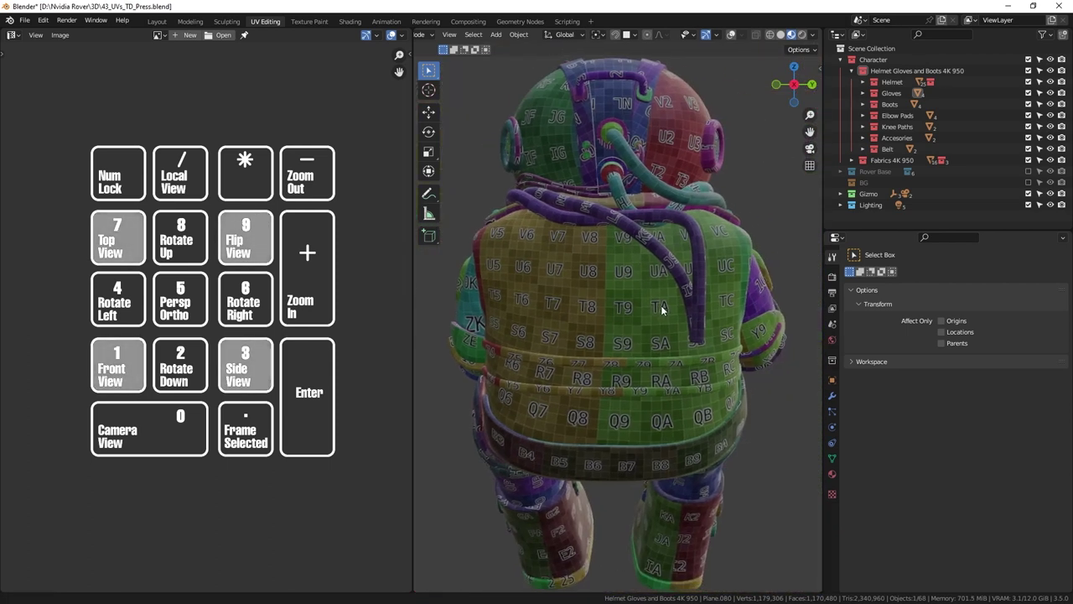
pyautogui.press('KP_9')
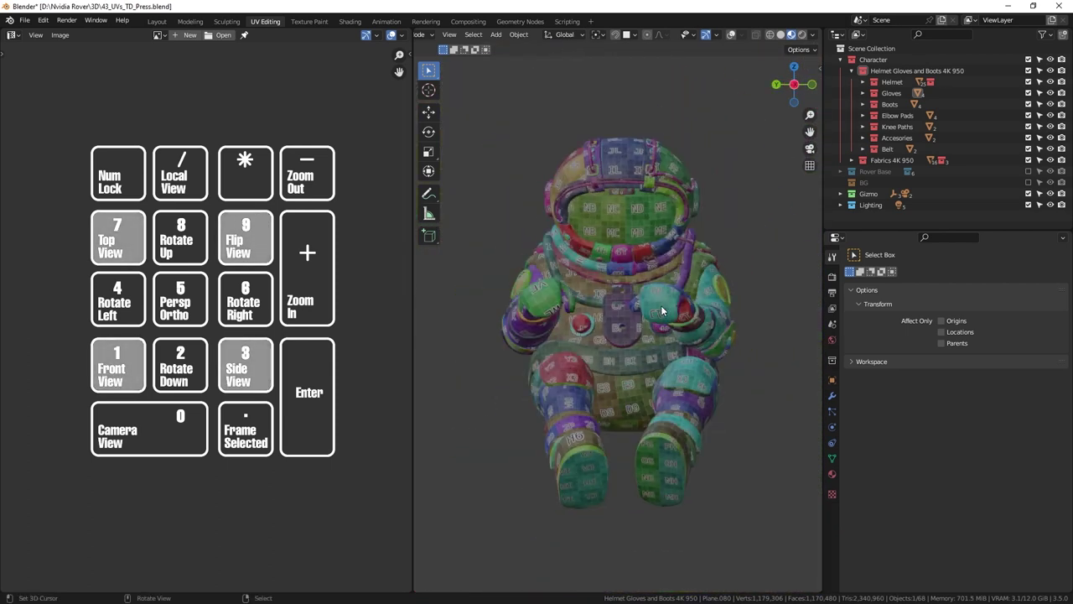
# Select the red knee pad and frame it in the 3D view
pyautogui.moveTo(660, 305); pyautogui.dragTo(523, 362, button='middle')
pyautogui.click(523, 362)
pyautogui.press('KP_Decimal')
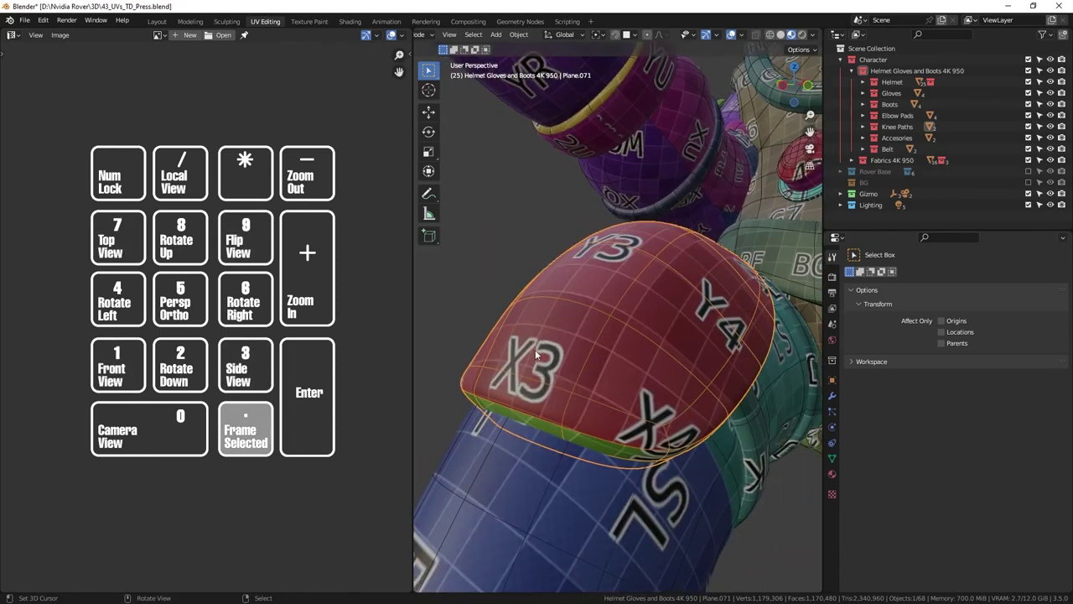
# Isolate the selected boot parts in local view and return to the full scene
pyautogui.press('KP_Divide')
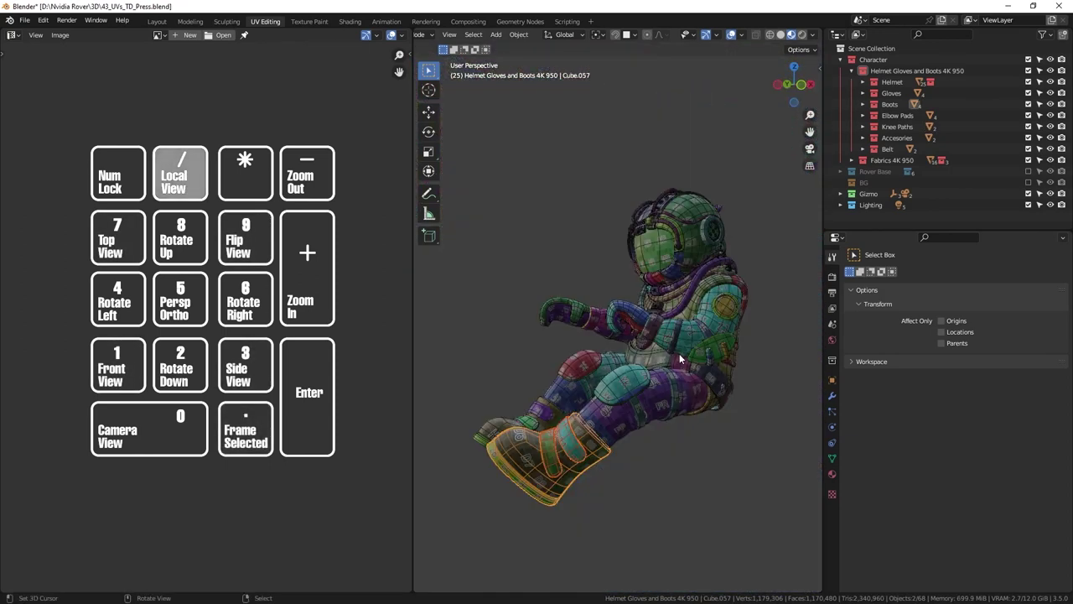
pyautogui.press('KP_Divide')
# Set the 3D viewport's Clip Start to 0.001 m and check the helmet's hose connector at close range
pyautogui.moveTo(806, 514); pyautogui.dragTo(761, 441, button='middle')
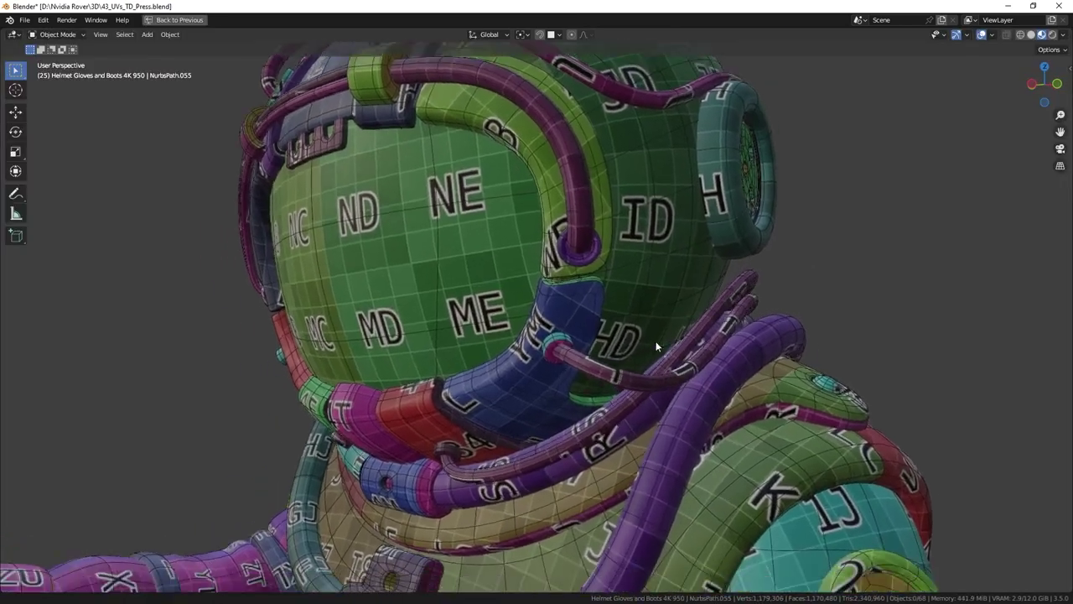
pyautogui.scroll(8, 656, 346)
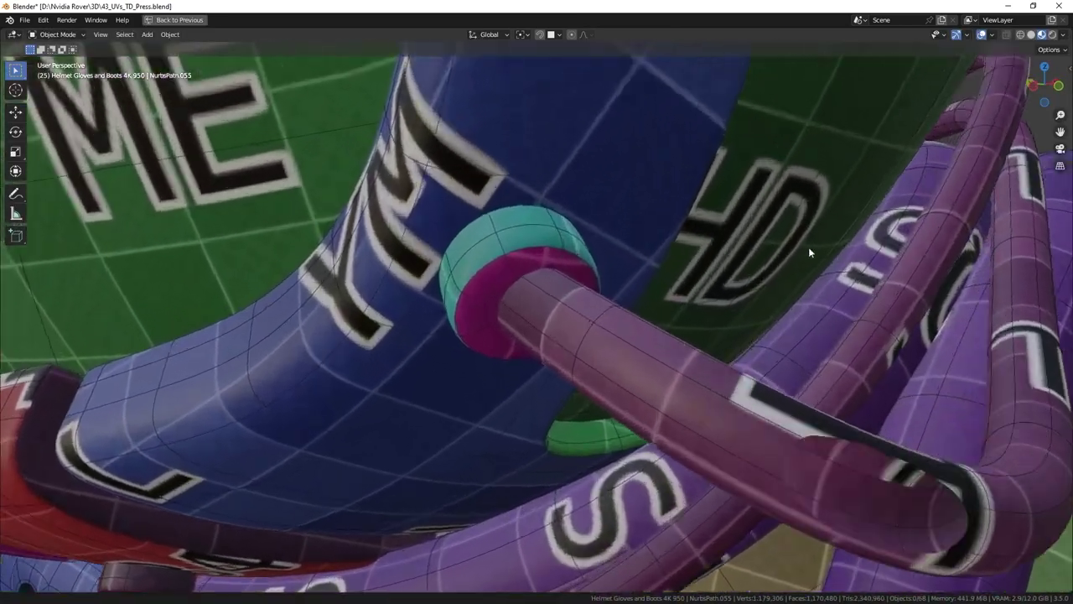
pyautogui.scroll(4, 794, 216)
pyautogui.scroll(-4, 790, 214)
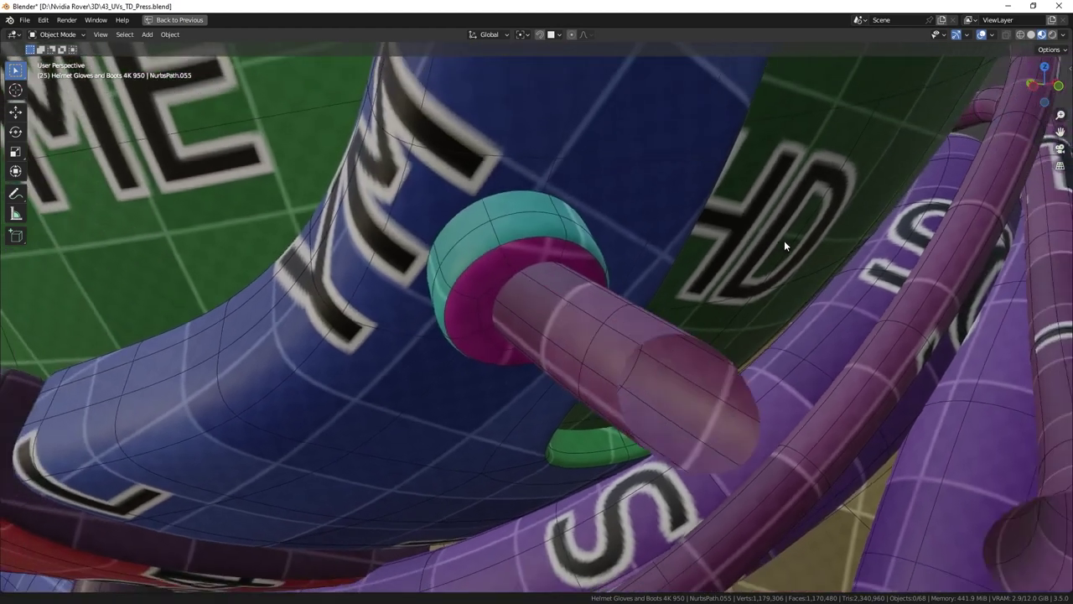
pyautogui.scroll(-1, 784, 244)
pyautogui.press('n')
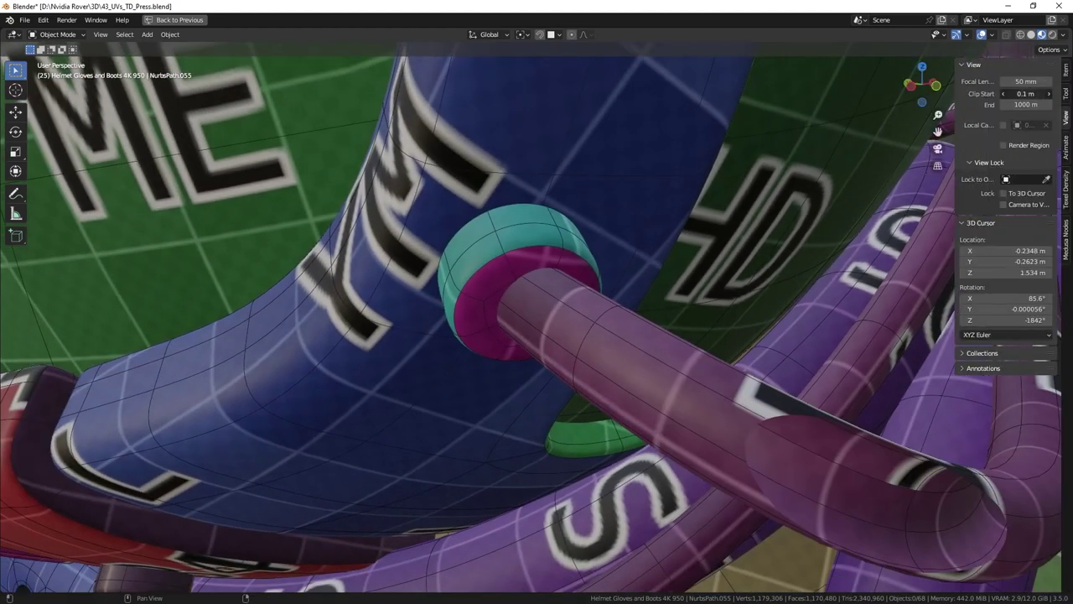
pyautogui.press('Return')
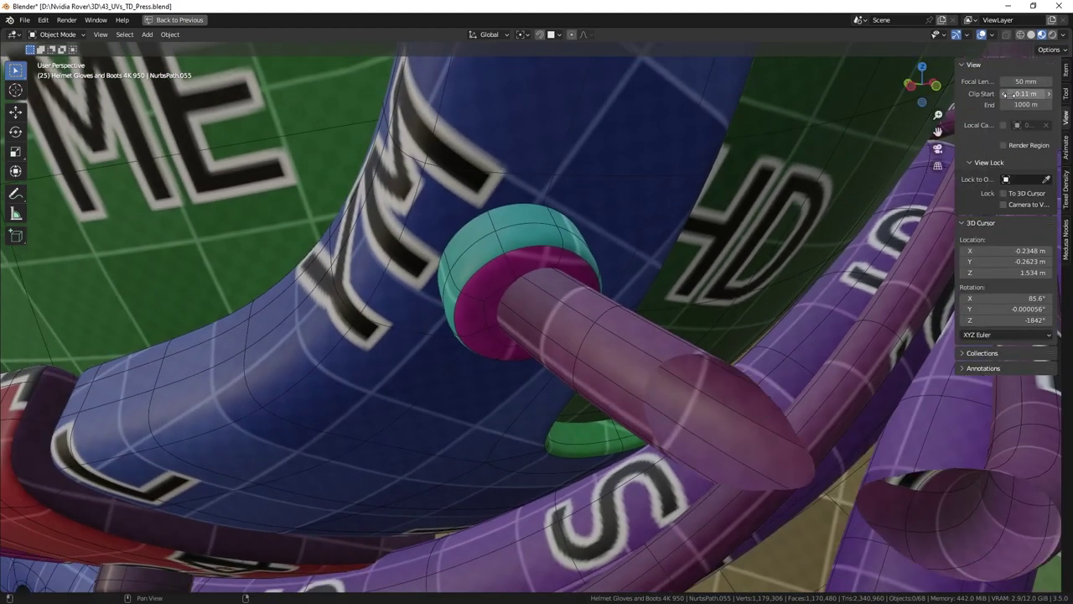
pyautogui.write('0.001')
pyautogui.press('Return')
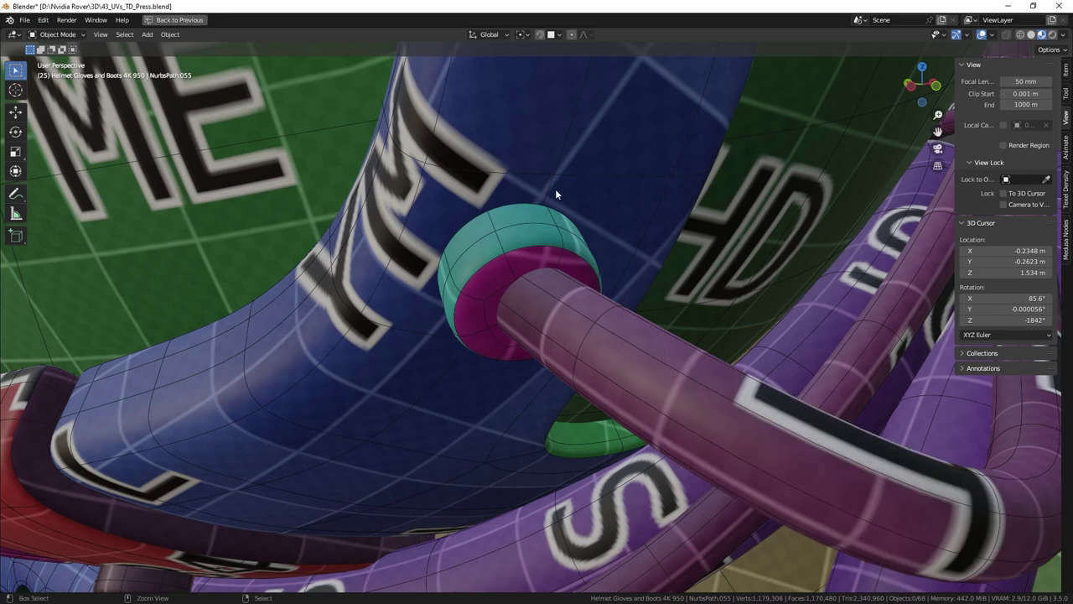
pyautogui.moveTo(555, 194); pyautogui.dragTo(496, 244, button='middle')
pyautogui.scroll(5, 491, 225)
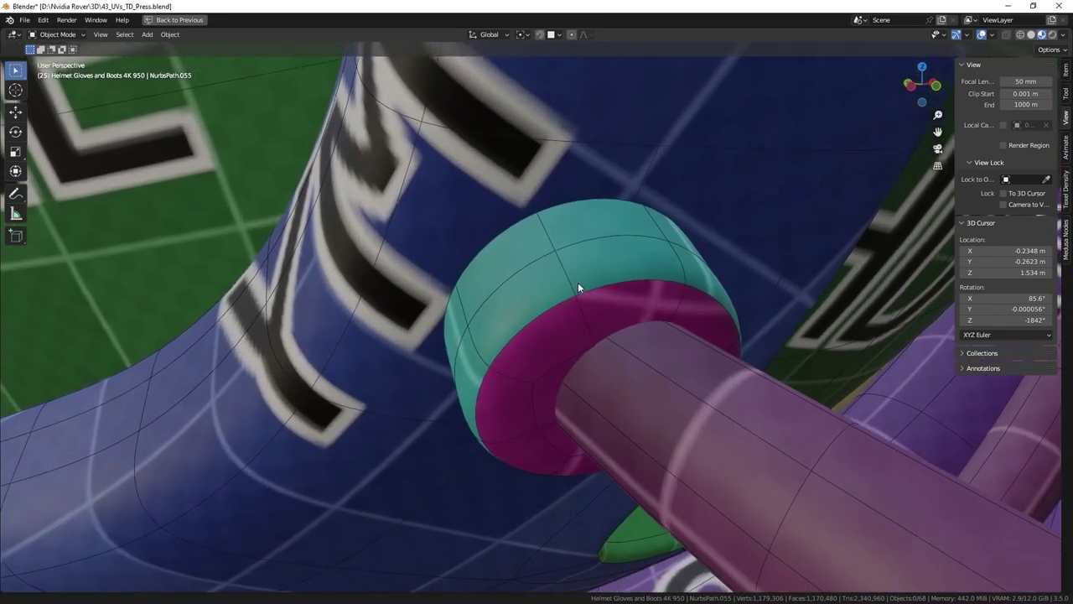
pyautogui.scroll(-2, 575, 277)
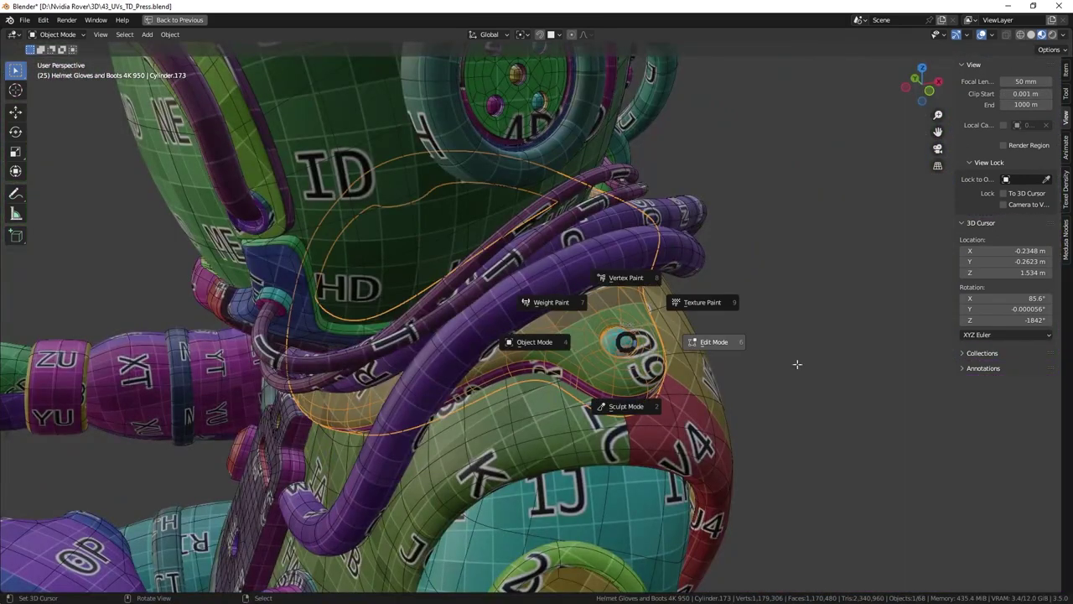
# Select the linked faces of the small round knob on the shoulder, hide them and reveal them again
pyautogui.press('KP_Decimal')
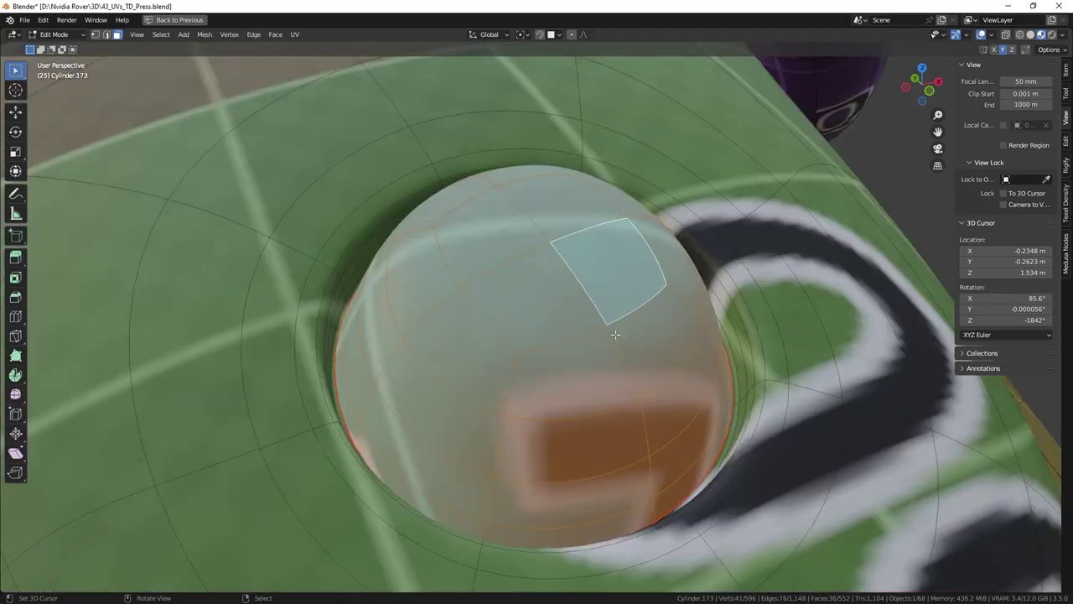
pyautogui.press('l')
pyautogui.scroll(-4, 615, 334)
pyautogui.moveTo(615, 334)
pyautogui.mouseDown(button='middle')
pyautogui.moveTo(508, 290)
pyautogui.moveTo(503, 304)
pyautogui.moveTo(597, 324)
pyautogui.mouseUp(button='middle')
pyautogui.press('h')
pyautogui.hotkey('alt', 'h')
pyautogui.scroll(-6, 594, 328)
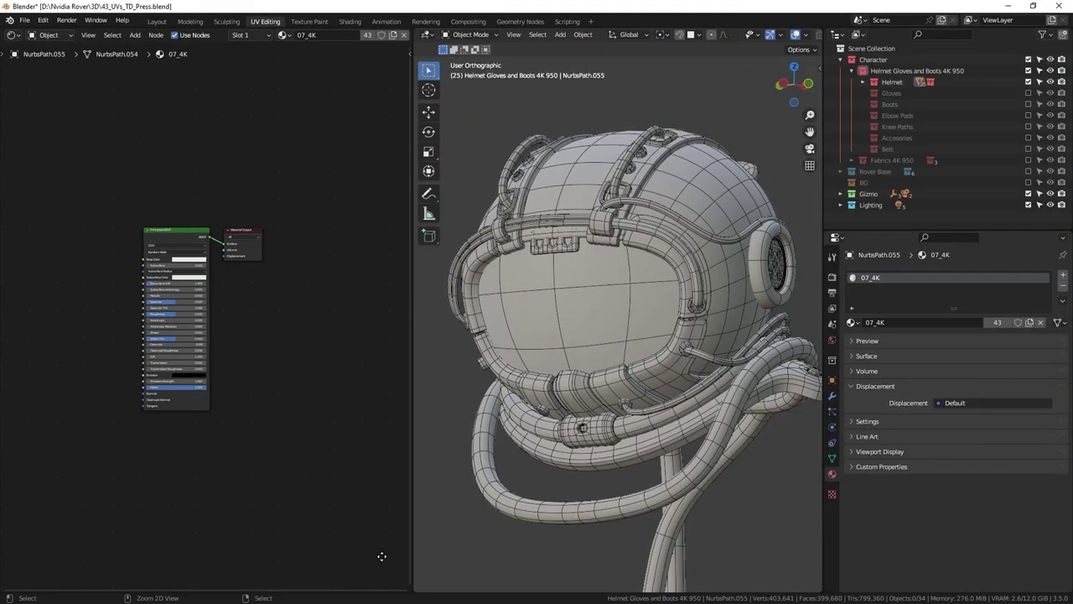
# Add an Image Texture with its mapping setup to the Principled BSDF of material 07_4K
pyautogui.keyDown('ctrl'); pyautogui.moveTo(377, 535); pyautogui.dragTo(362, 149, button='middle'); pyautogui.keyUp('ctrl')
pyautogui.click(302, 166)
pyautogui.hotkey('ctrl', 't')
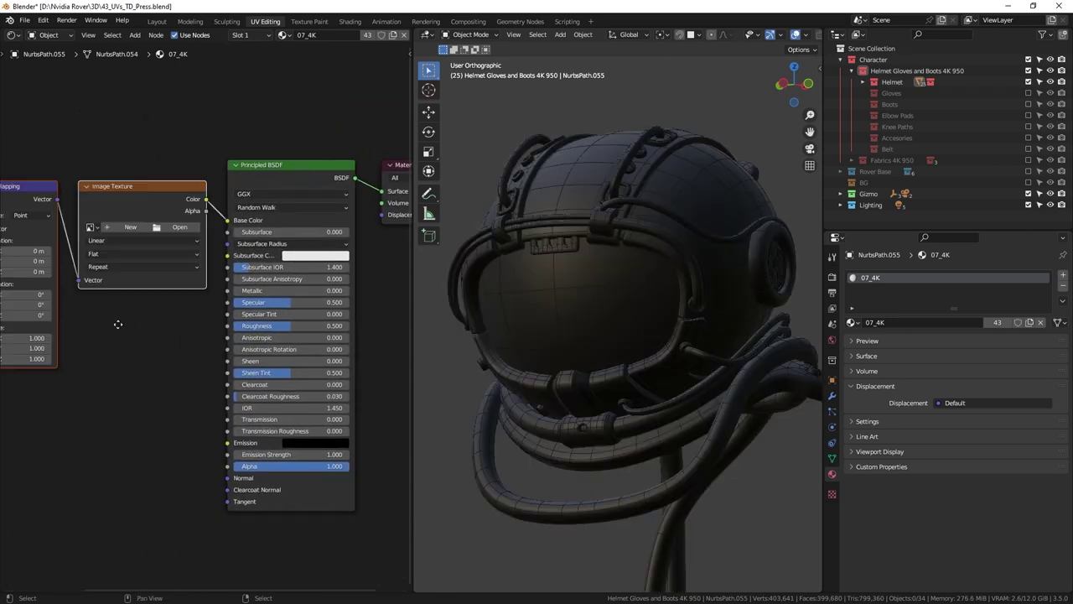
# Create a new image named UVs in the Image Texture node
pyautogui.scroll(2, 169, 288)
pyautogui.click(146, 221)
pyautogui.write('UVs')
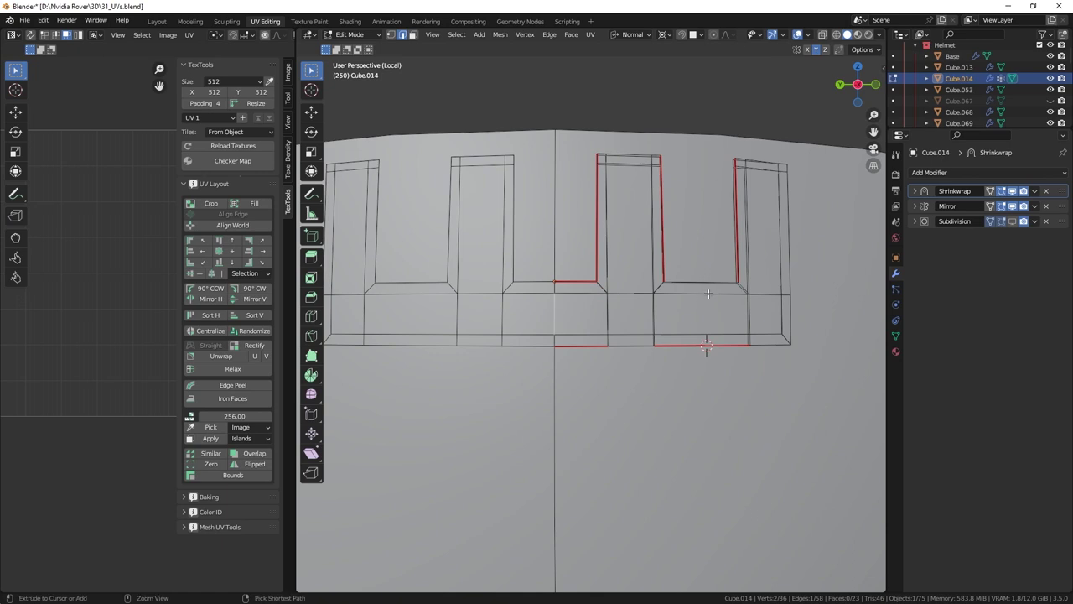
# Apply the Shrinkwrap and Mirror modifiers of Cube.014 and enable its Subdivision modifier in the viewport of the full scene
pyautogui.press('Tab')
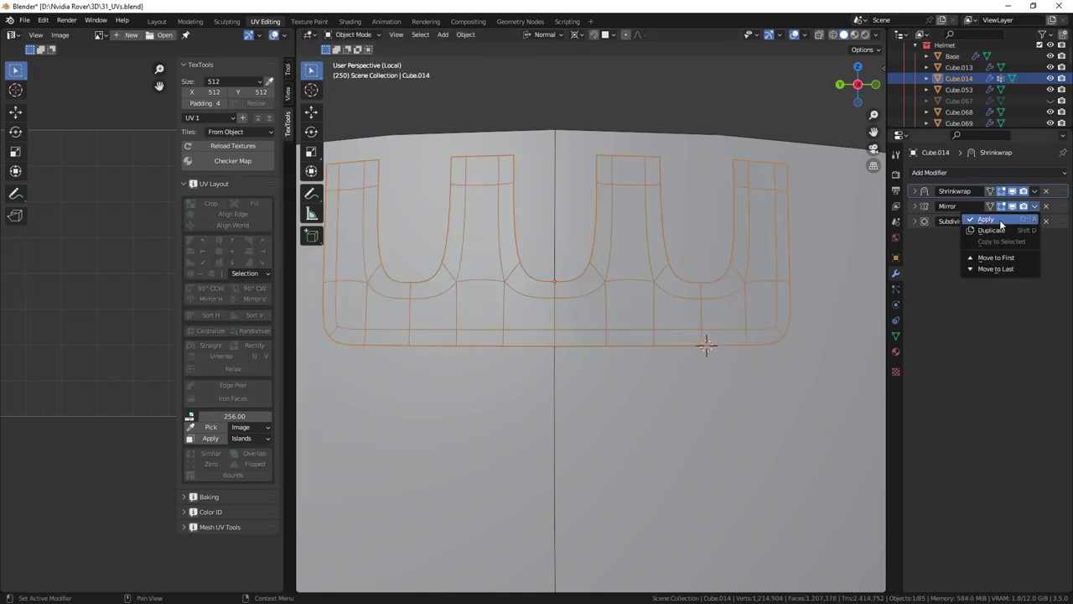
pyautogui.press('KP_Divide')
pyautogui.click(1011, 191)
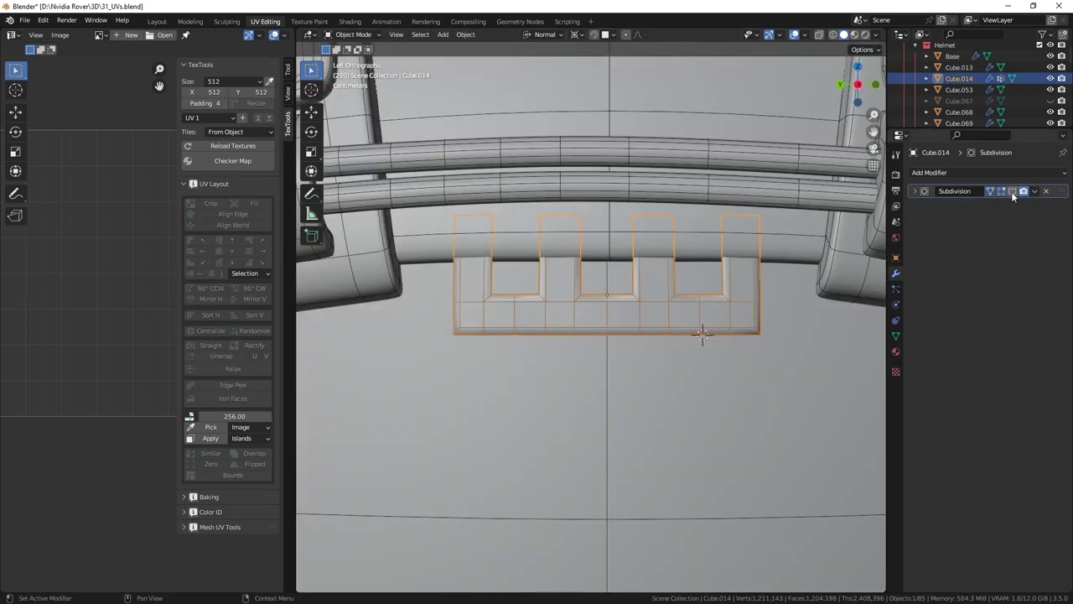
# Dissolve the extra vertical edge loops beneath the three slots of the helmet bracket in Edit Mode
pyautogui.press('Tab')
pyautogui.scroll(1, 723, 311)
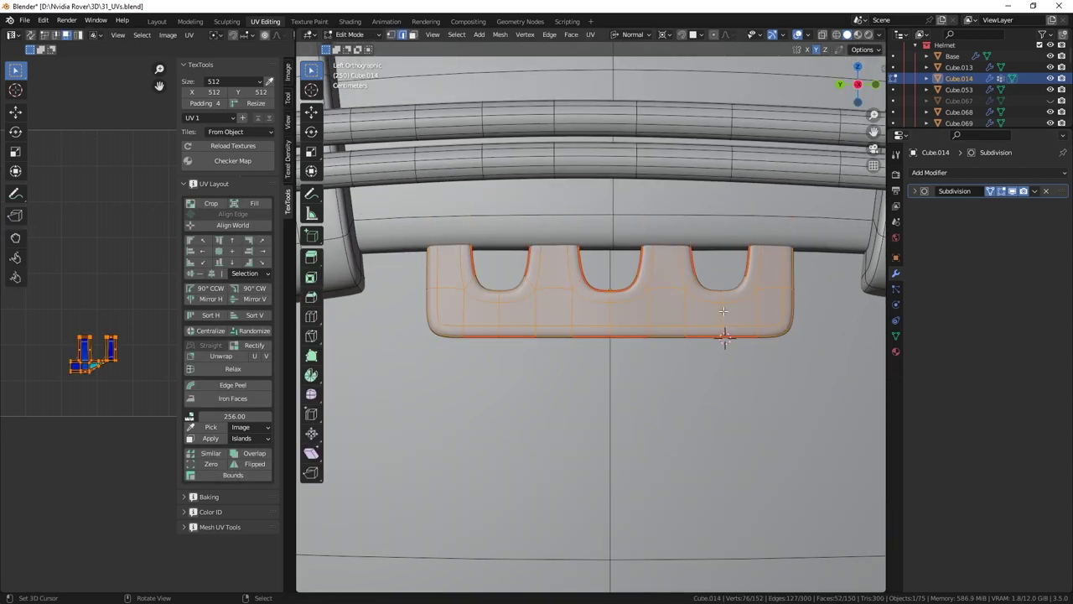
pyautogui.click(498, 316)
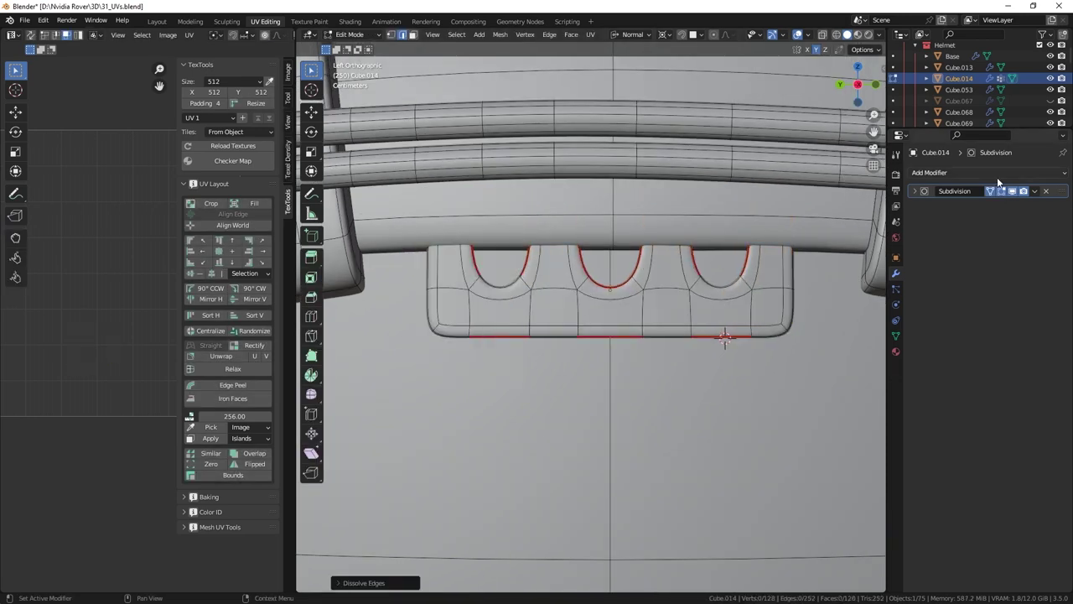
# Isolate Cube.014 in local view in Object Mode and apply all its transforms
pyautogui.press('Tab')
pyautogui.press('KP_Divide')
pyautogui.hotkey('ctrl', 'a')
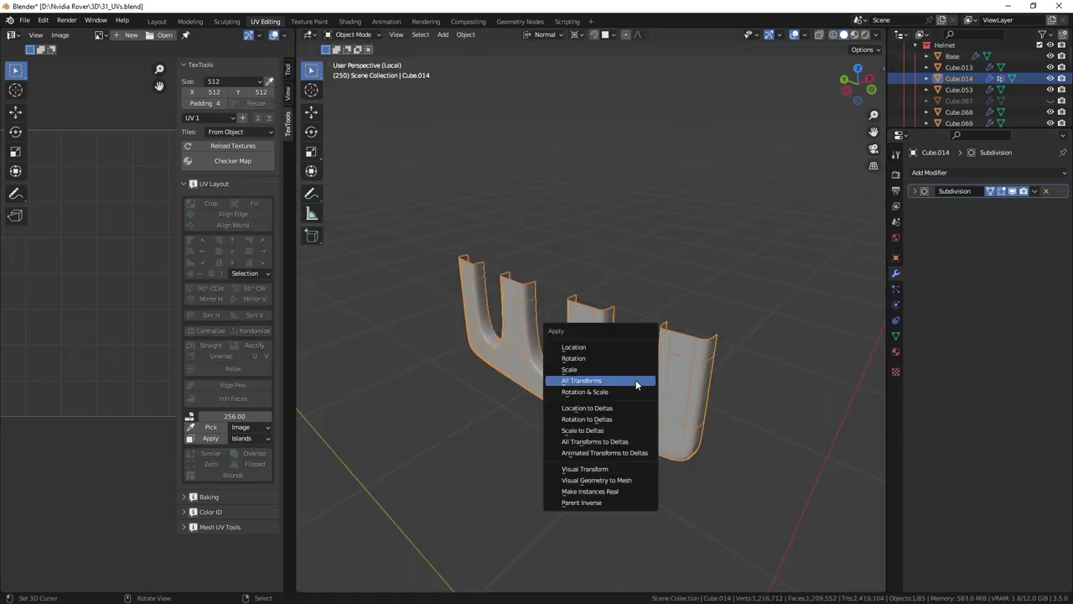
pyautogui.click(636, 382)
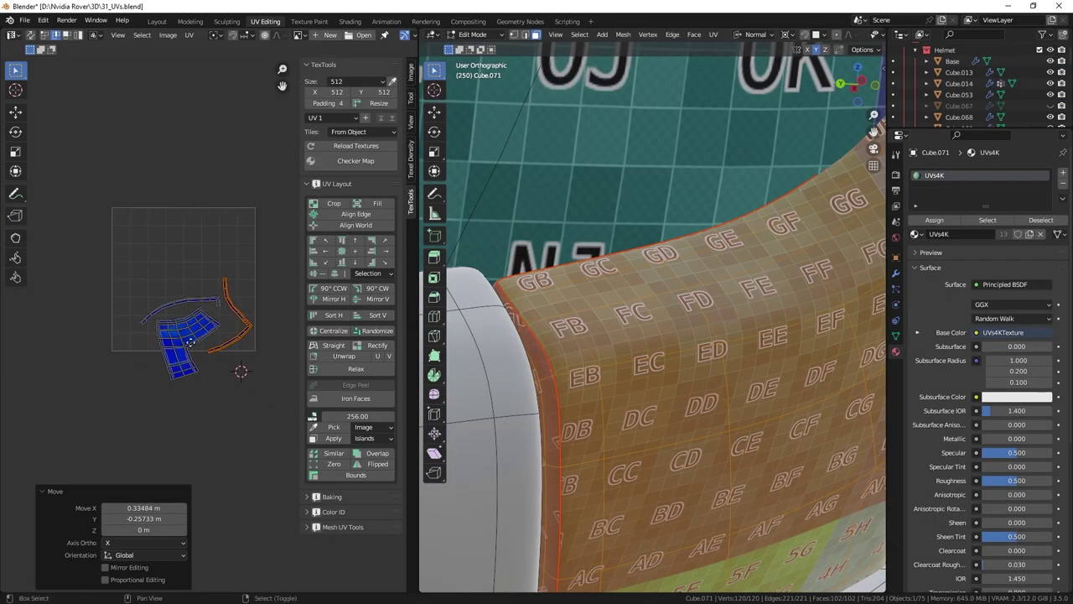
# Scale down the UV islands of Cube.071 and reposition them in the UV space
pyautogui.press('s')
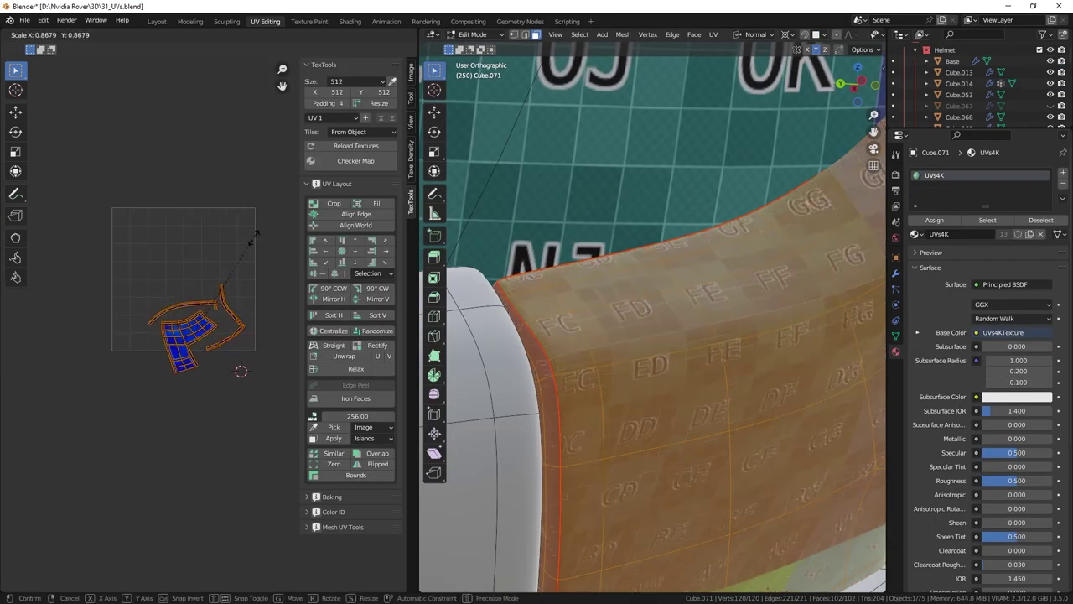
pyautogui.click(222, 277)
pyautogui.moveTo(739, 414); pyautogui.dragTo(688, 386, button='middle')
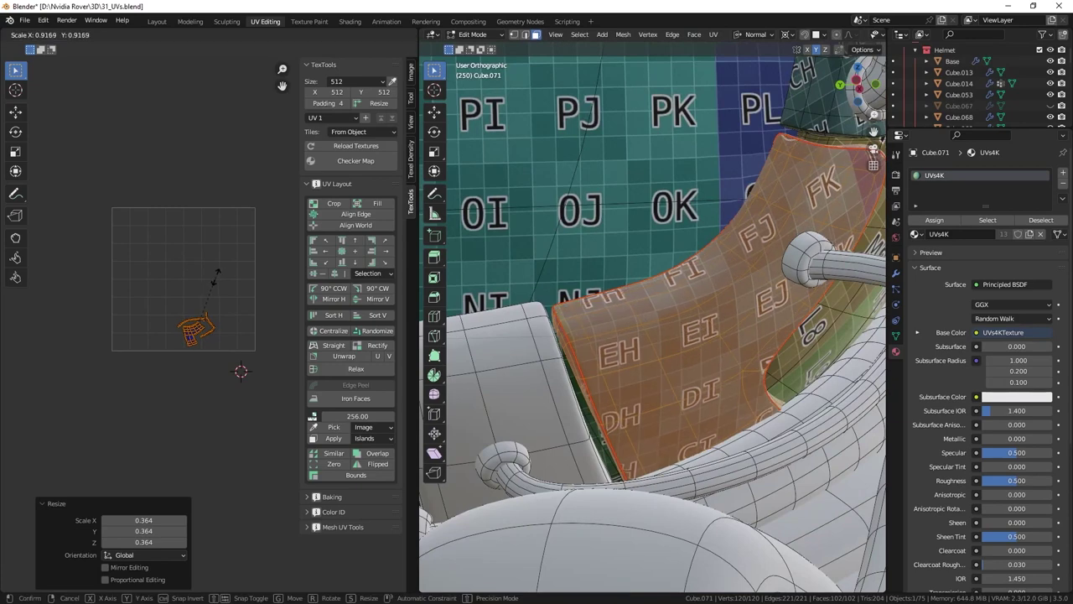
pyautogui.press('g')
pyautogui.click(251, 326)
pyautogui.moveTo(637, 352); pyautogui.dragTo(625, 367, button='middle')
pyautogui.press('Tab')
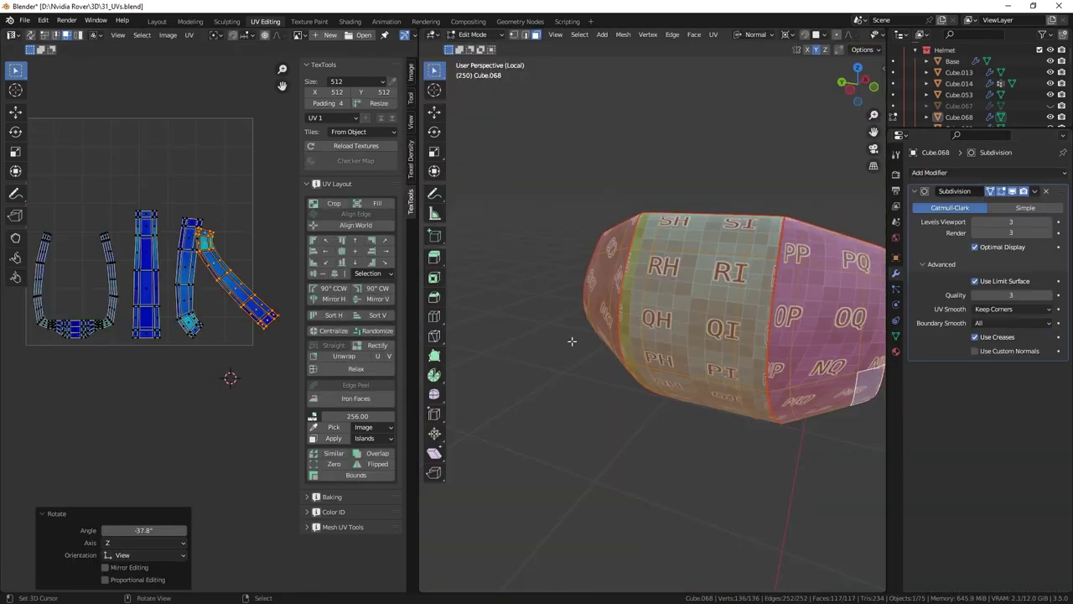
# Arrange the strip-shaped UV islands of Cube.068 beneath its U-shaped island and check the checker mapping on the mesh
pyautogui.press('l')
pyautogui.press('g')
pyautogui.click(191, 343)
pyautogui.scroll(3, 191, 343)
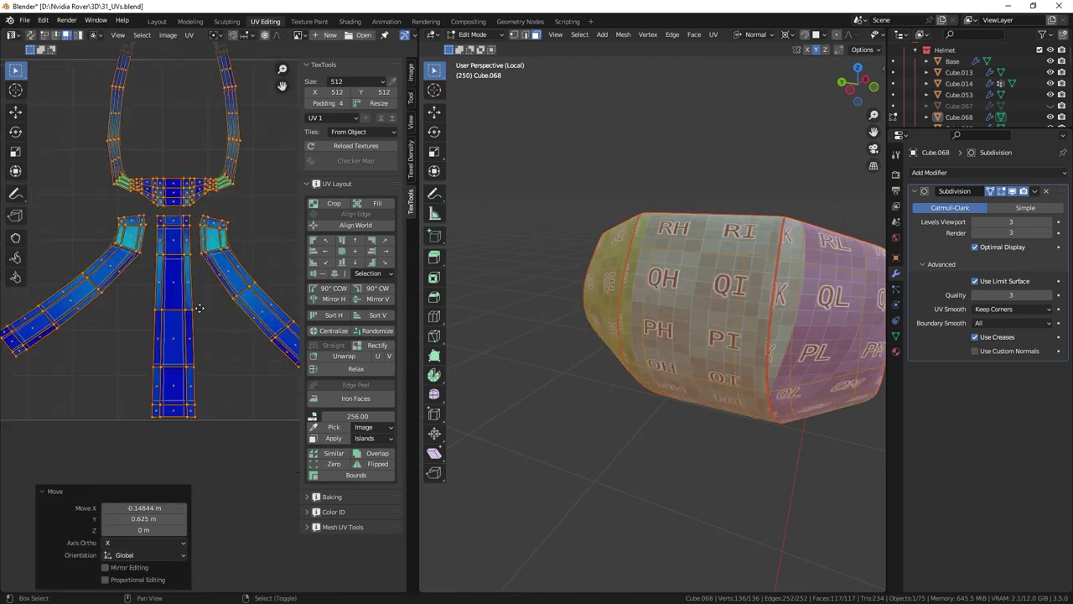
pyautogui.moveTo(191, 276); pyautogui.dragTo(192, 223, button='middle')
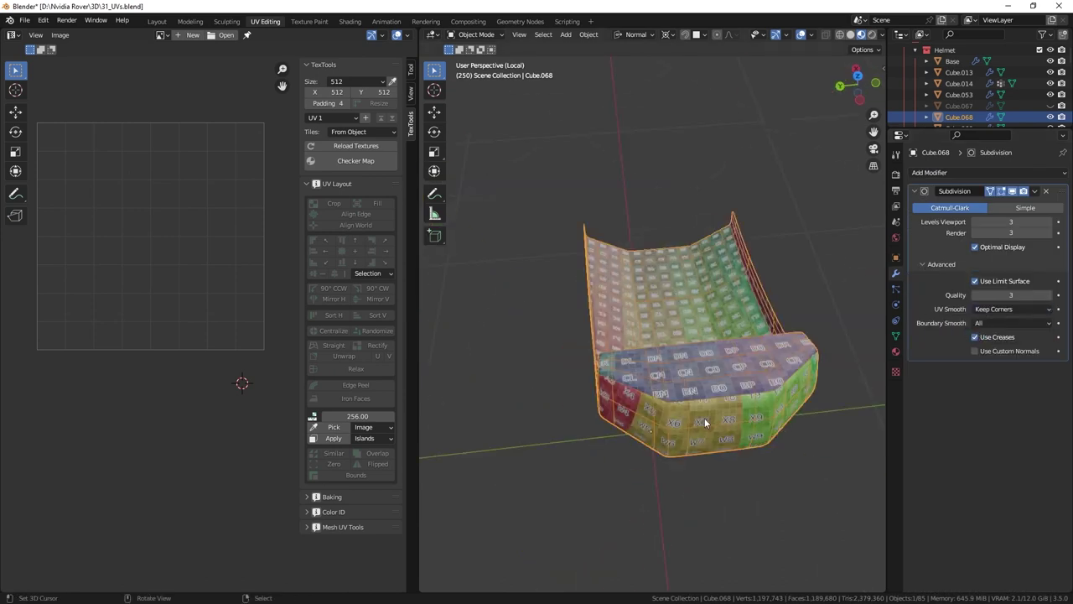
pyautogui.moveTo(704, 422); pyautogui.dragTo(747, 355, button='middle')
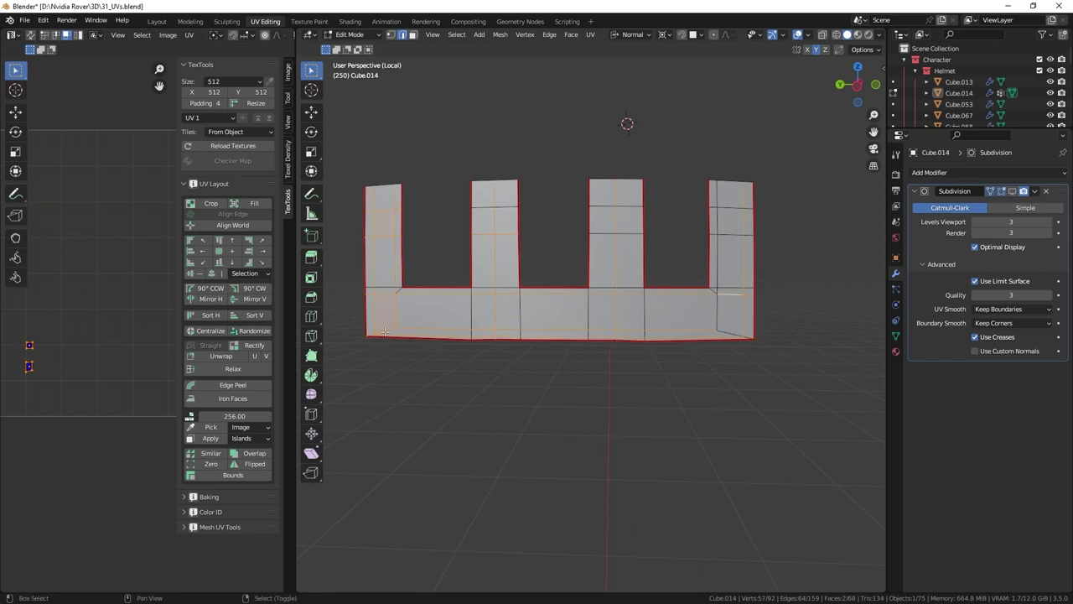
# Dissolve the extra edge loops across the prongs and base of Cube.014 and bevel a selected edge
pyautogui.press('x')
pyautogui.click(730, 293)
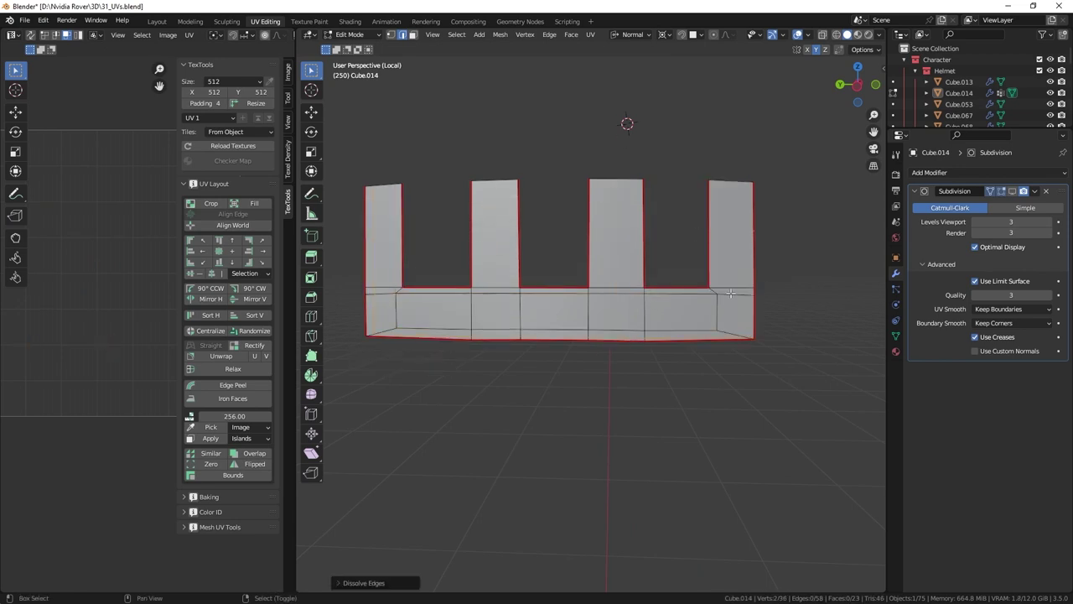
pyautogui.rightClick(335, 280)
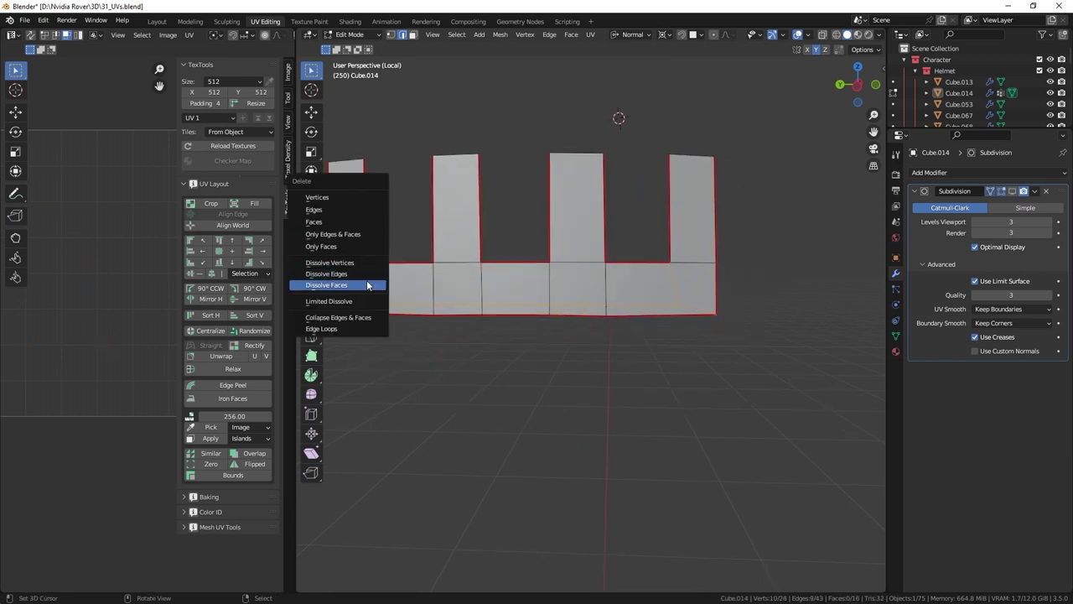
pyautogui.press('2')
pyautogui.click(596, 285)
pyautogui.hotkey('ctrl', 'b')
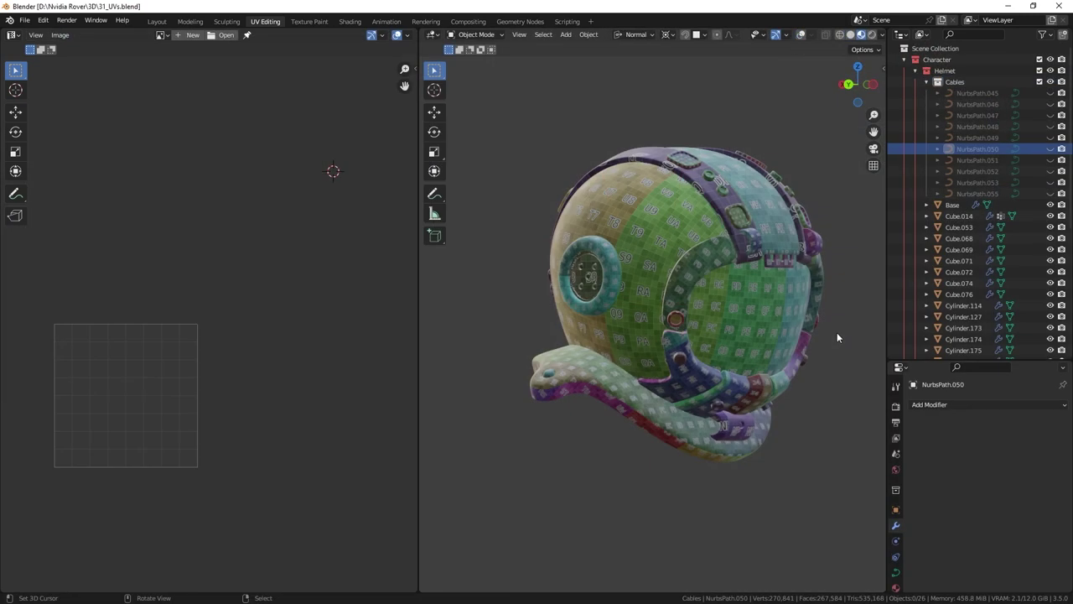
# Select all UVs of Vest and the whole Body.002 mesh, and open Cylinder.172 in Edit Mode
pyautogui.moveTo(837, 332); pyautogui.dragTo(700, 338, button='middle')
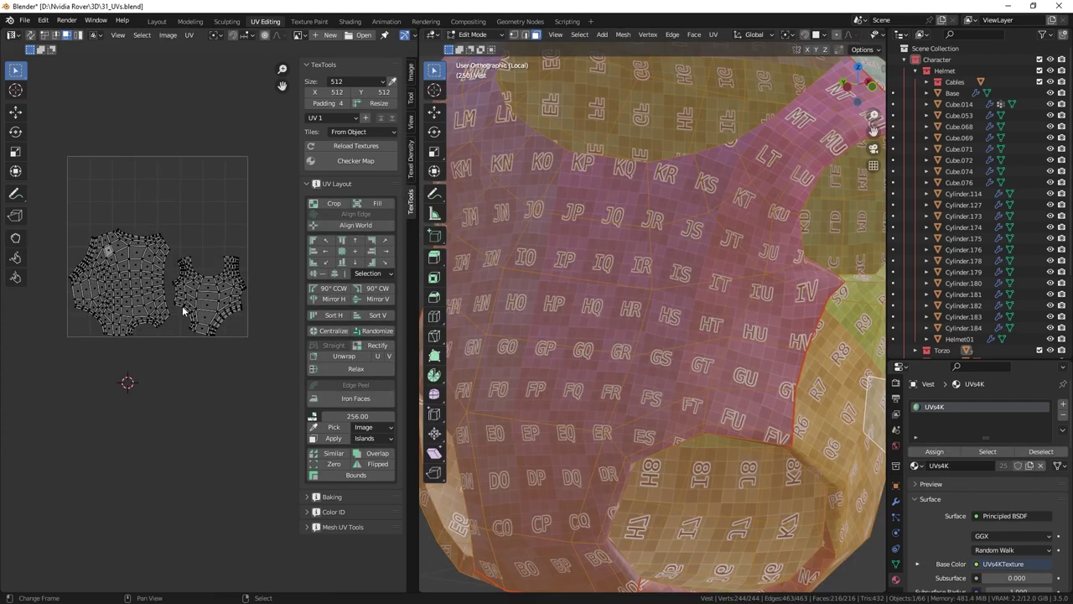
pyautogui.press('a')
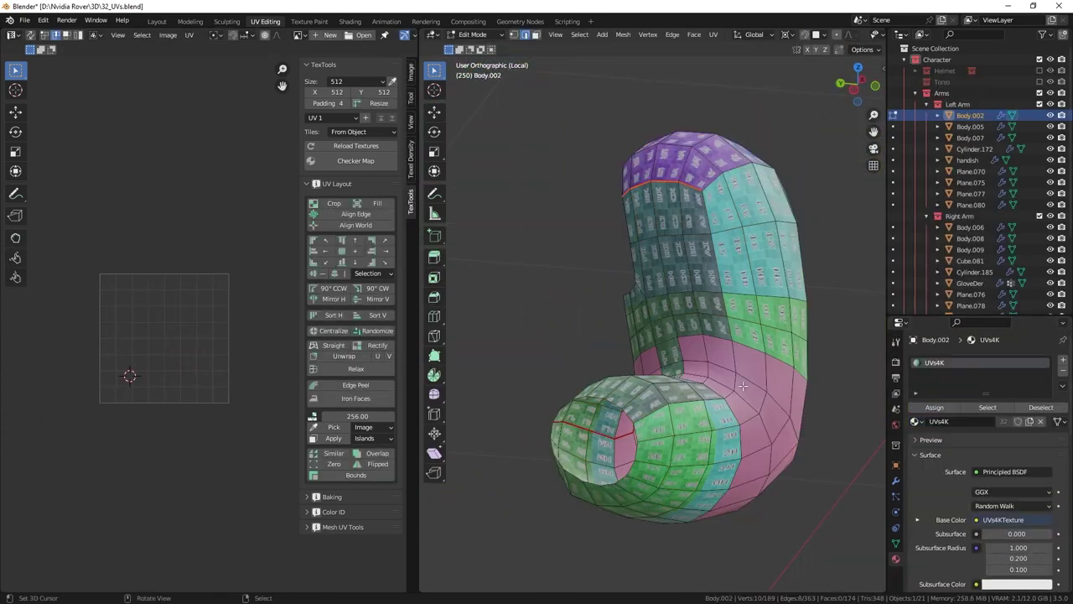
pyautogui.press('a')
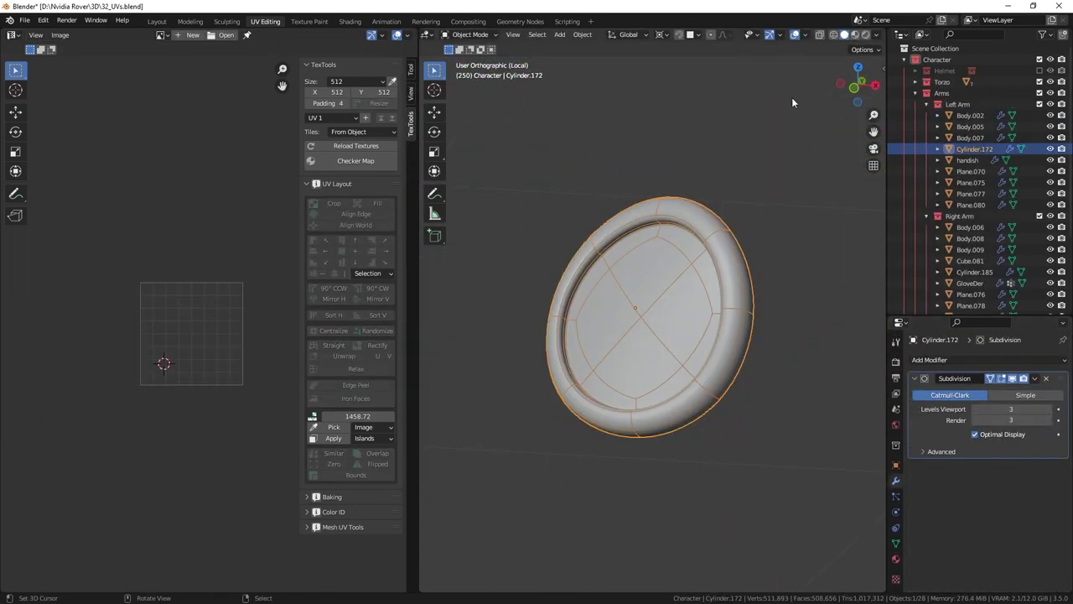
pyautogui.press('Tab')
pyautogui.press('q')
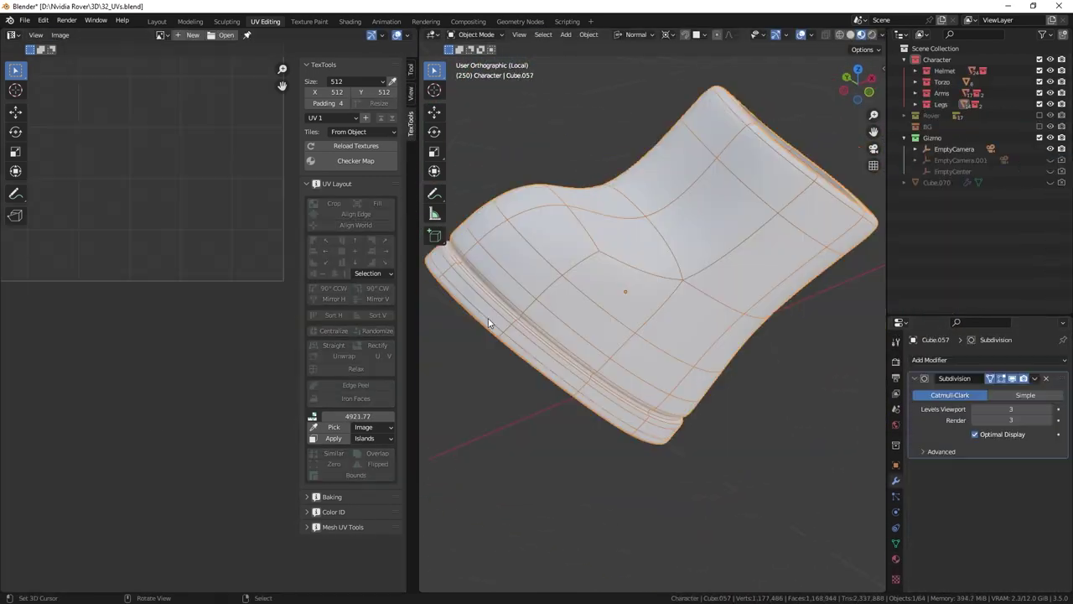
# Rotate the UV strip islands of the boots by 90 degrees and scale down the UV islands of Cube.017
pyautogui.press('a')
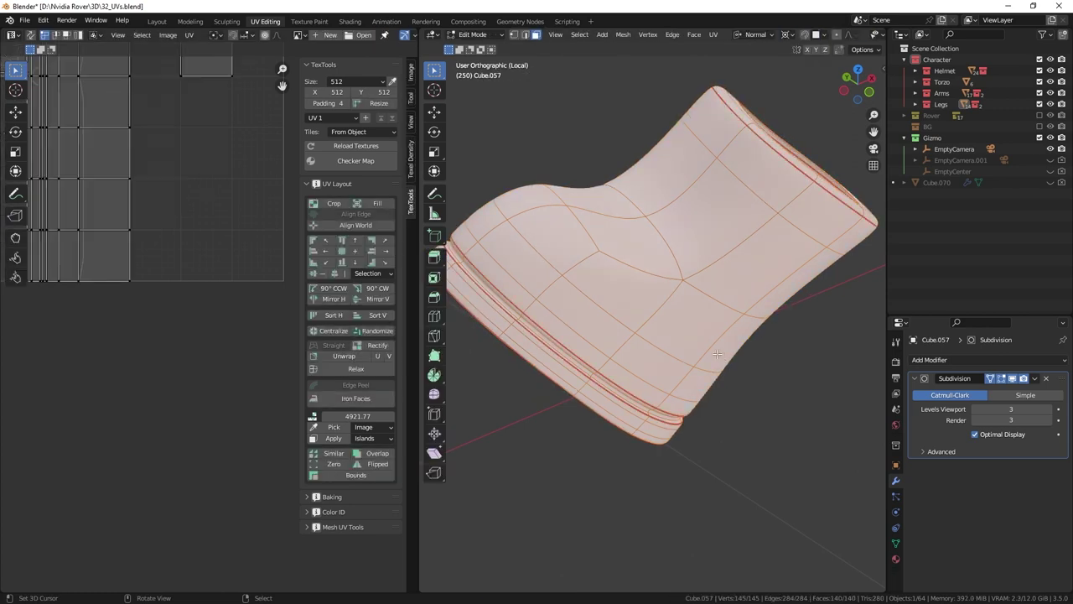
pyautogui.hotkey('ctrl', 'Tab')
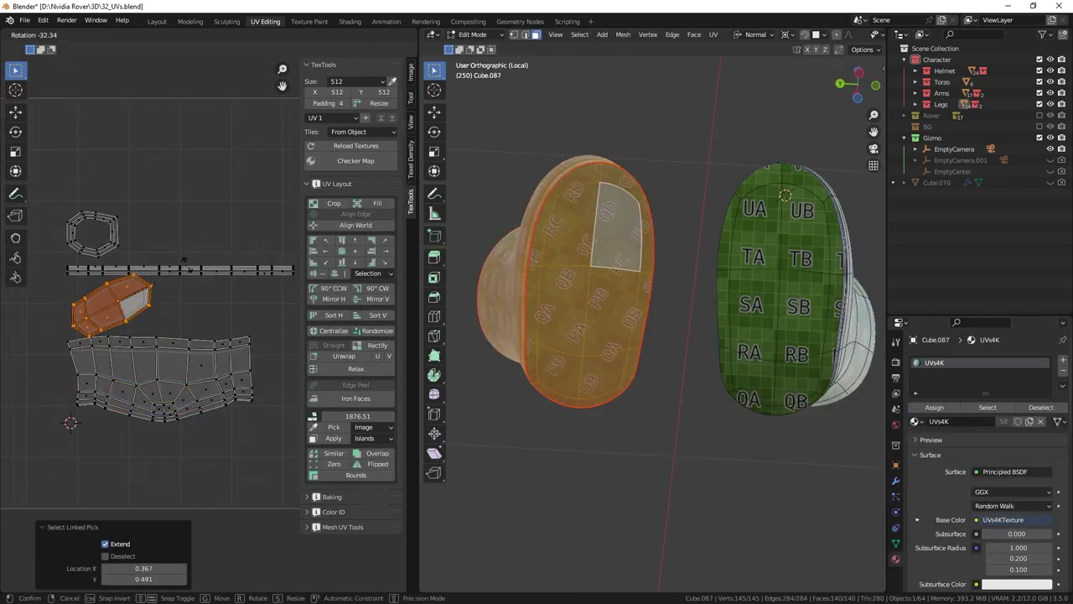
pyautogui.write('r90')
pyautogui.press('Return')
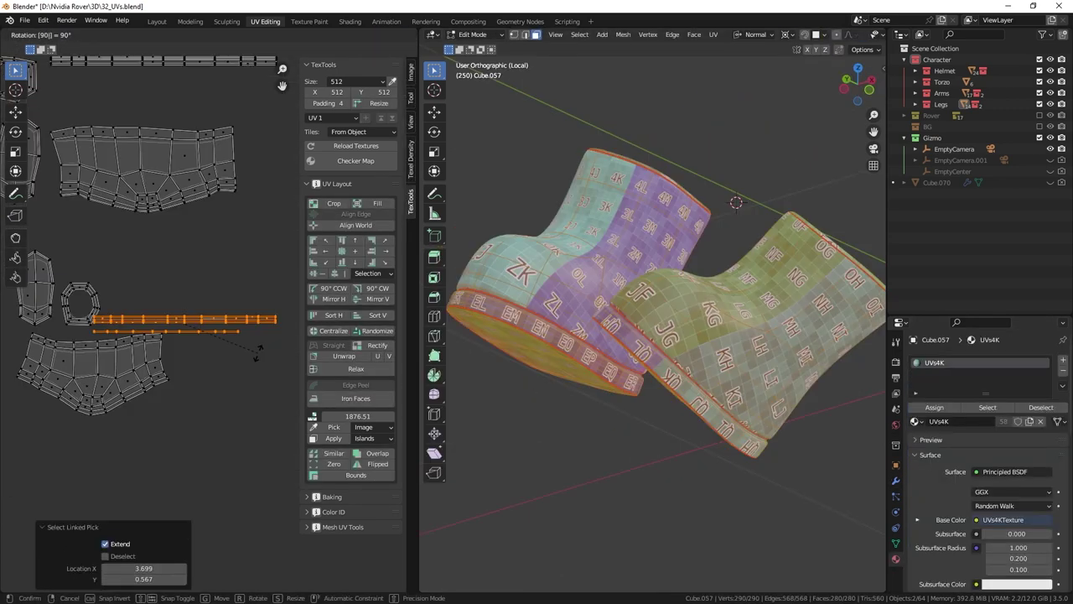
pyautogui.press('Return')
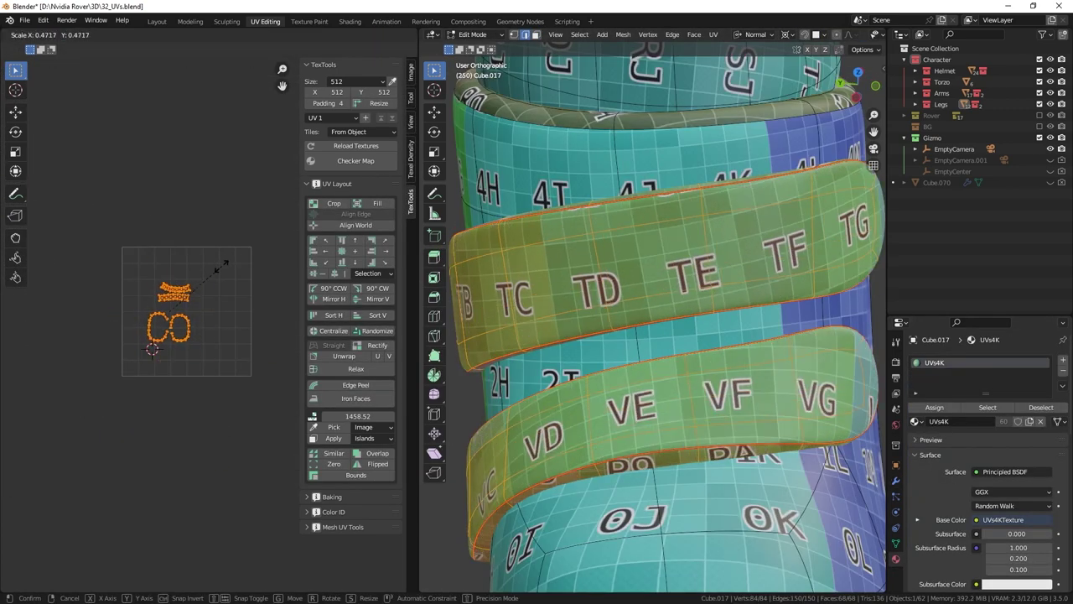
pyautogui.click(161, 312)
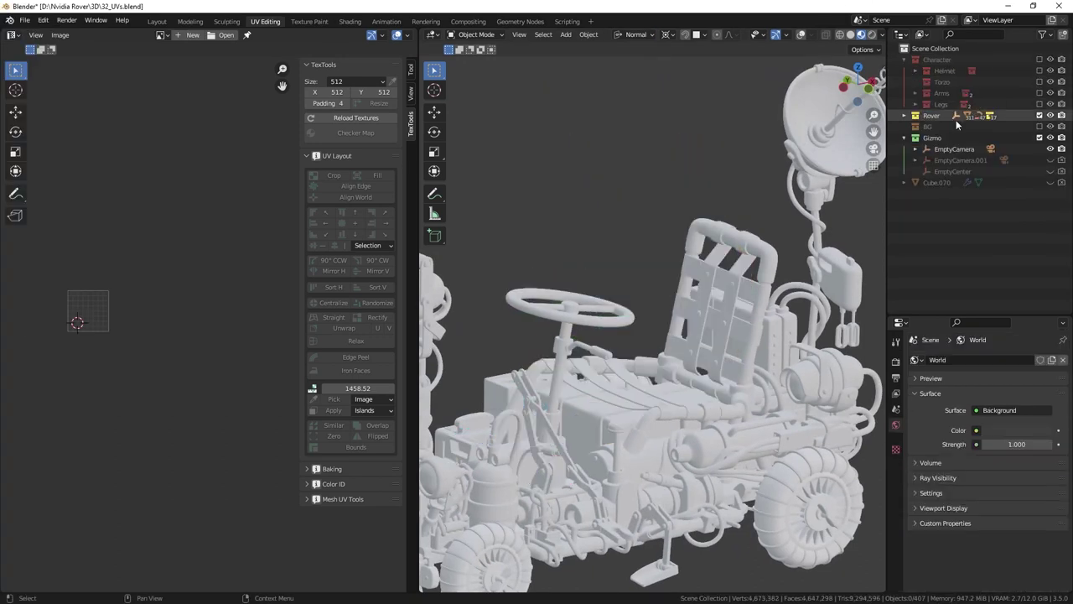
# Expand the Rover collection to work on its Chassis parts and apply all transforms to the base frame
pyautogui.click(904, 114)
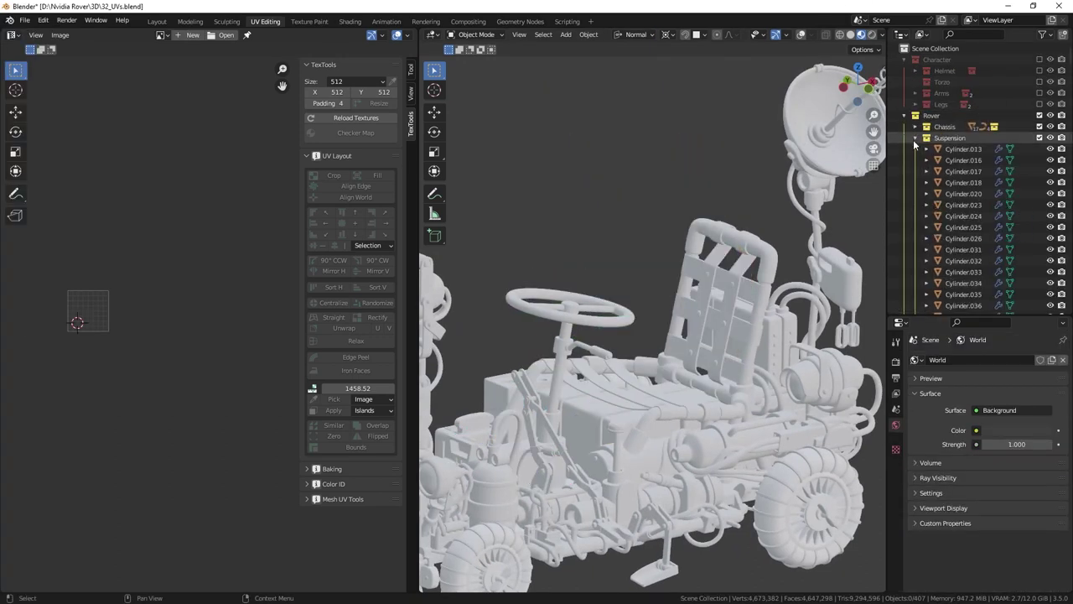
pyautogui.click(913, 214)
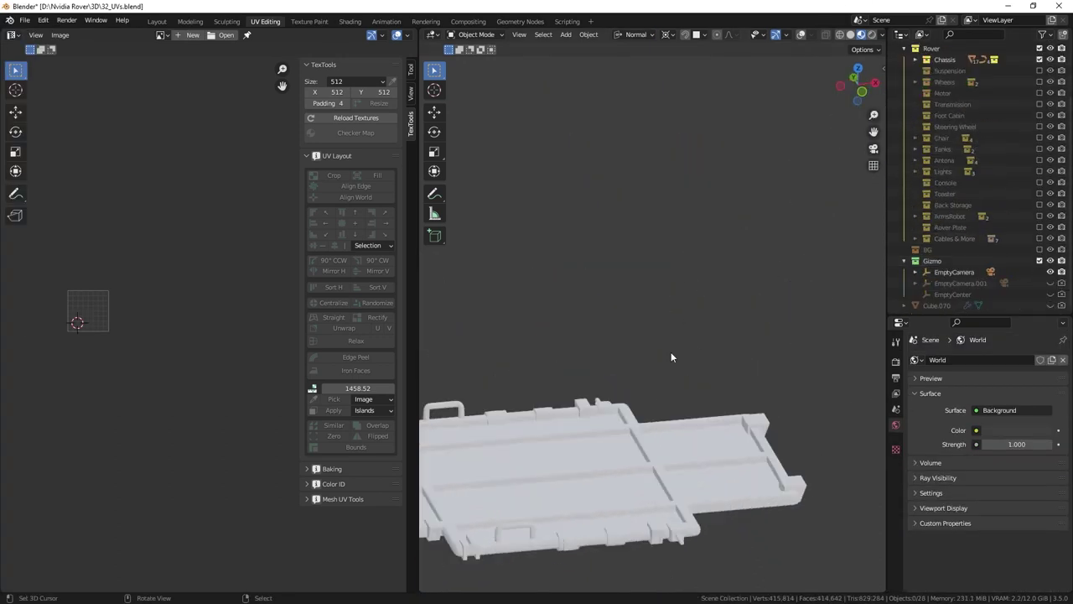
pyautogui.hotkey('ctrl', 'a')
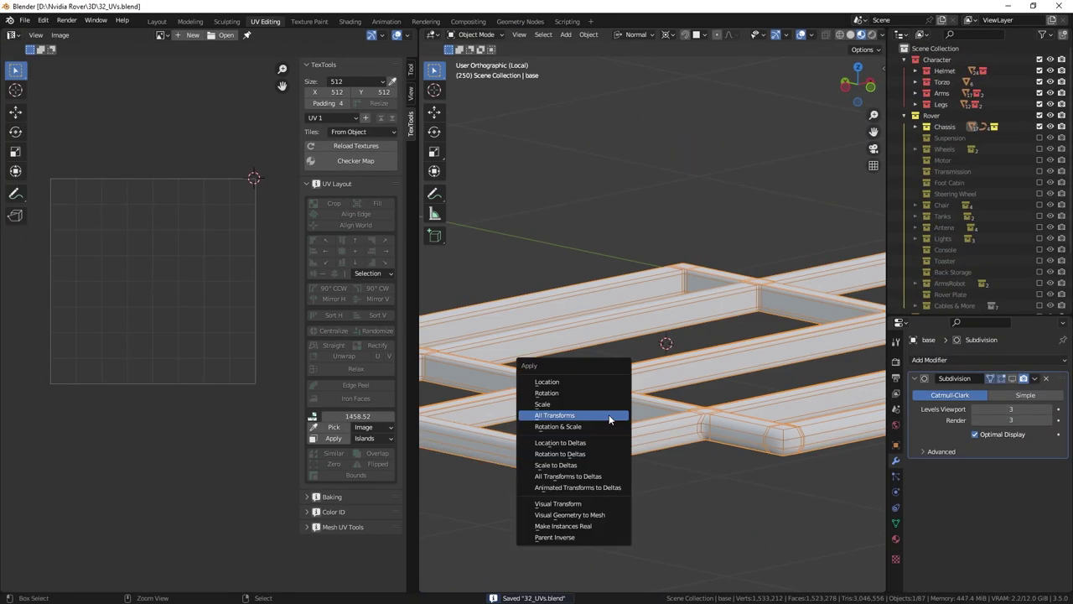
pyautogui.click(609, 415)
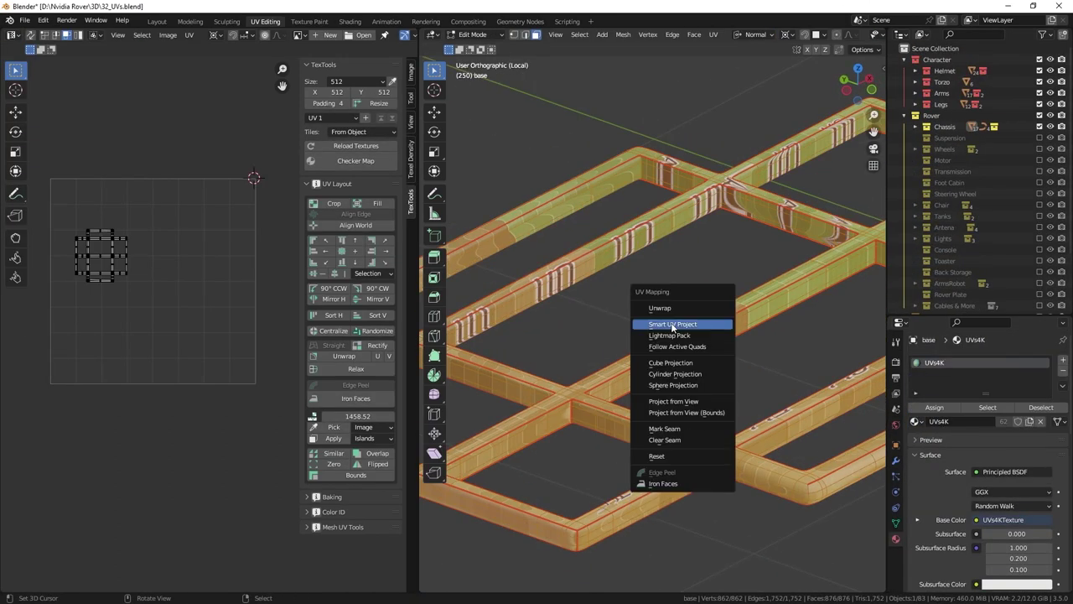
# Unwrap the chassis base frame with Smart UV Project and return it to Edit Mode
pyautogui.click(678, 326)
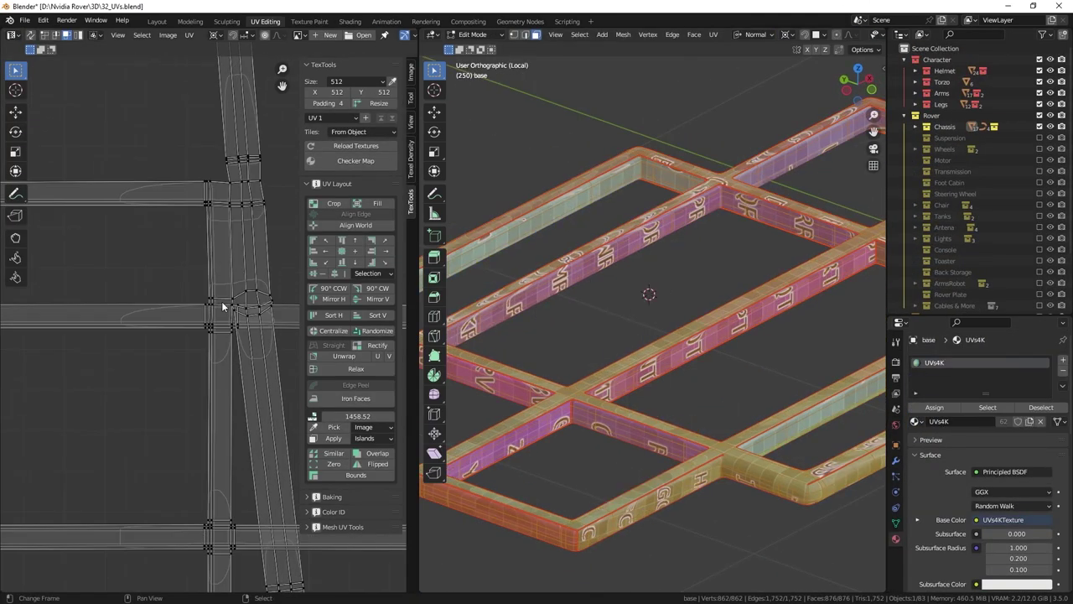
pyautogui.hotkey('ctrl', 'Tab')
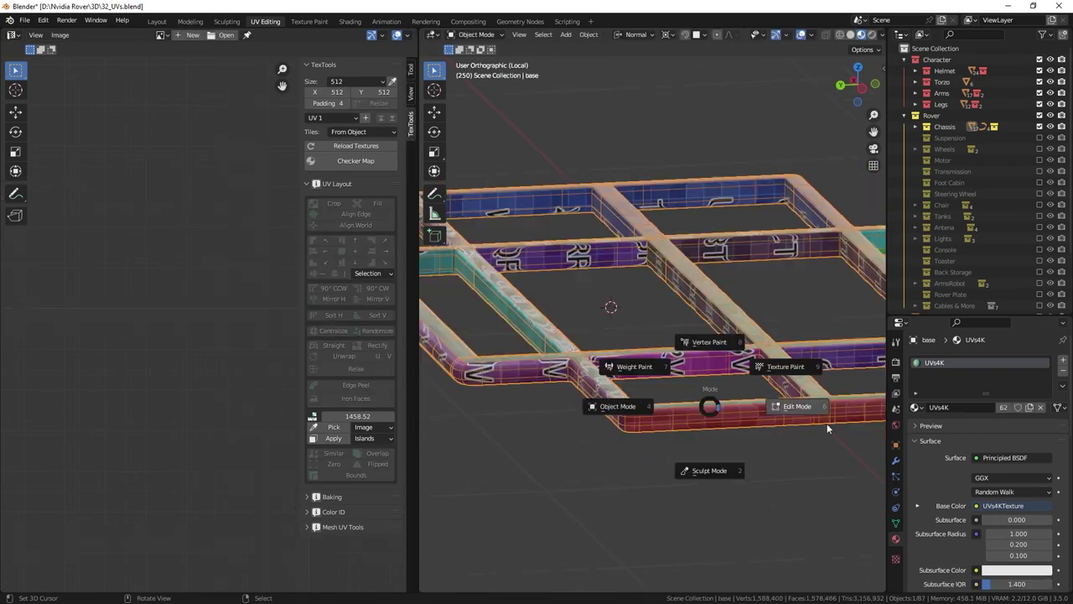
pyautogui.click(796, 406)
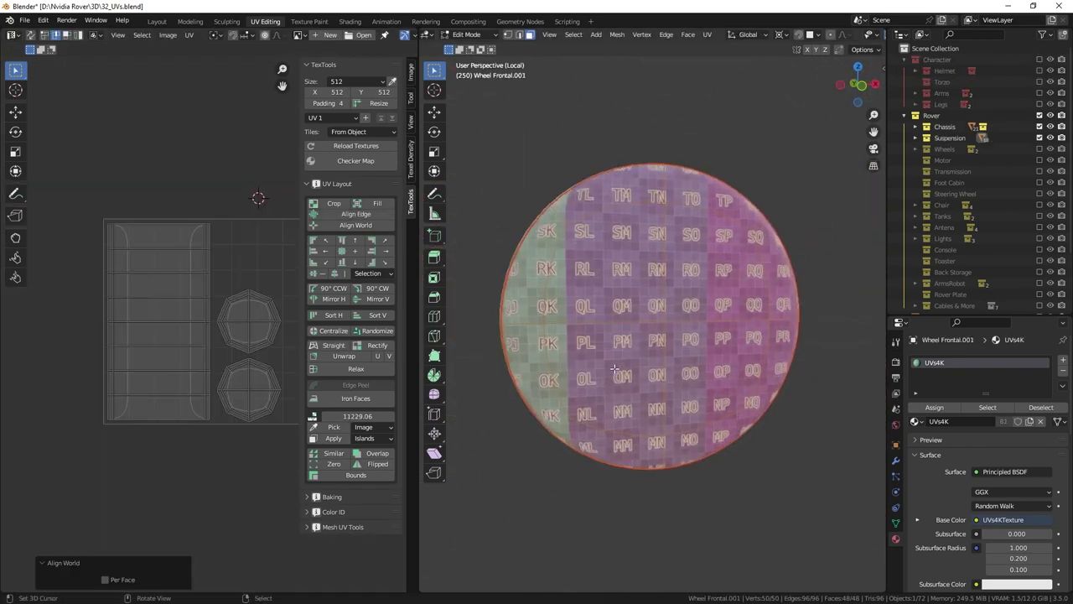
# Set UV Smooth to Keep Corners in the Subdivision modifier of Wheel Frontal.001
pyautogui.moveTo(594, 376); pyautogui.dragTo(653, 396, button='middle')
pyautogui.press('Tab')
pyautogui.click(896, 460)
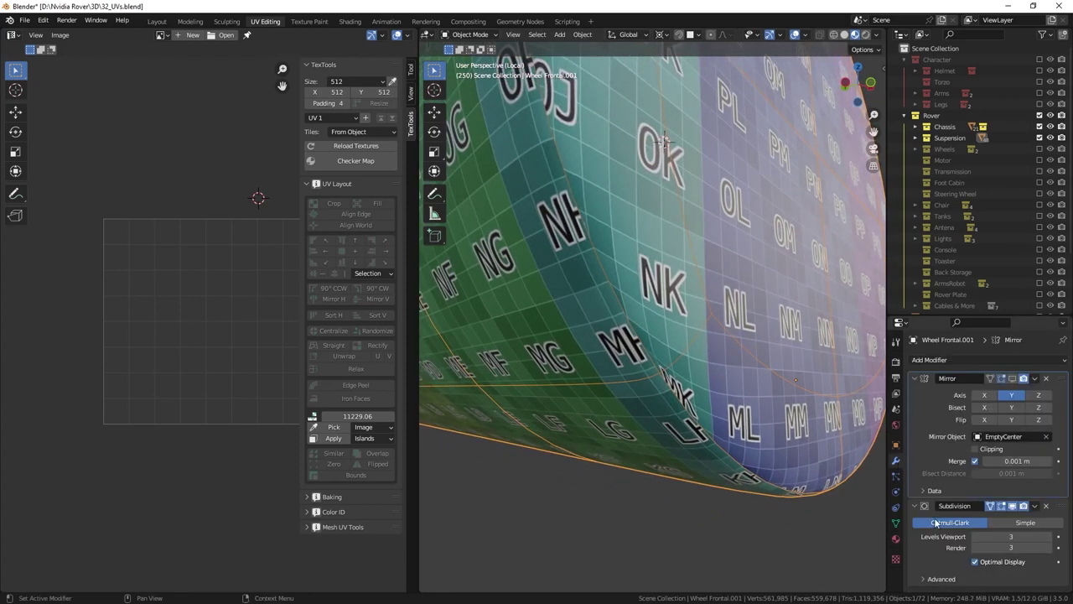
pyautogui.click(927, 578)
pyautogui.scroll(-3, 964, 562)
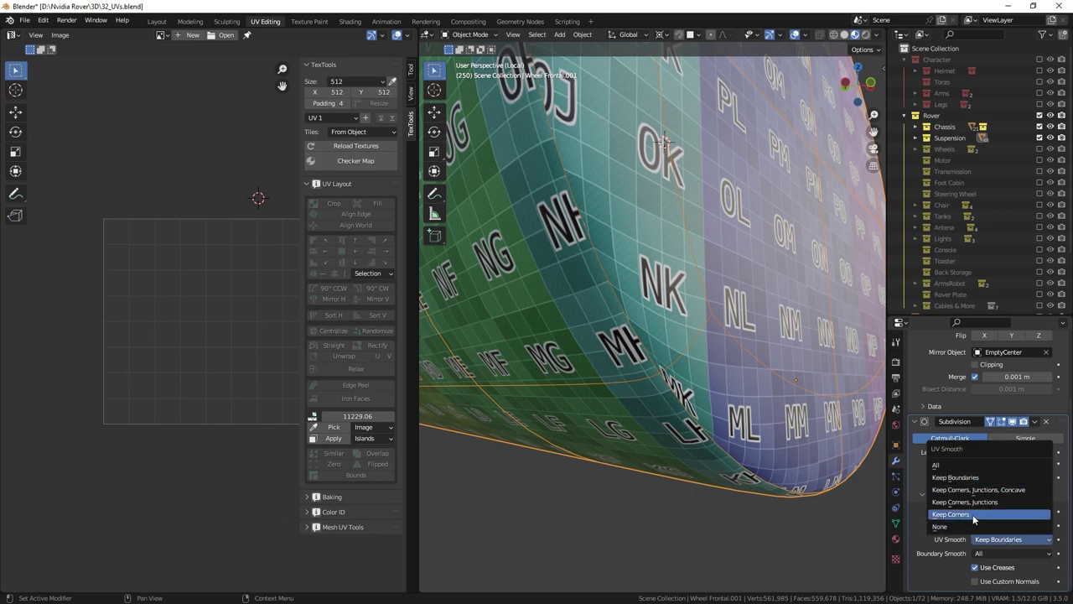
pyautogui.click(973, 519)
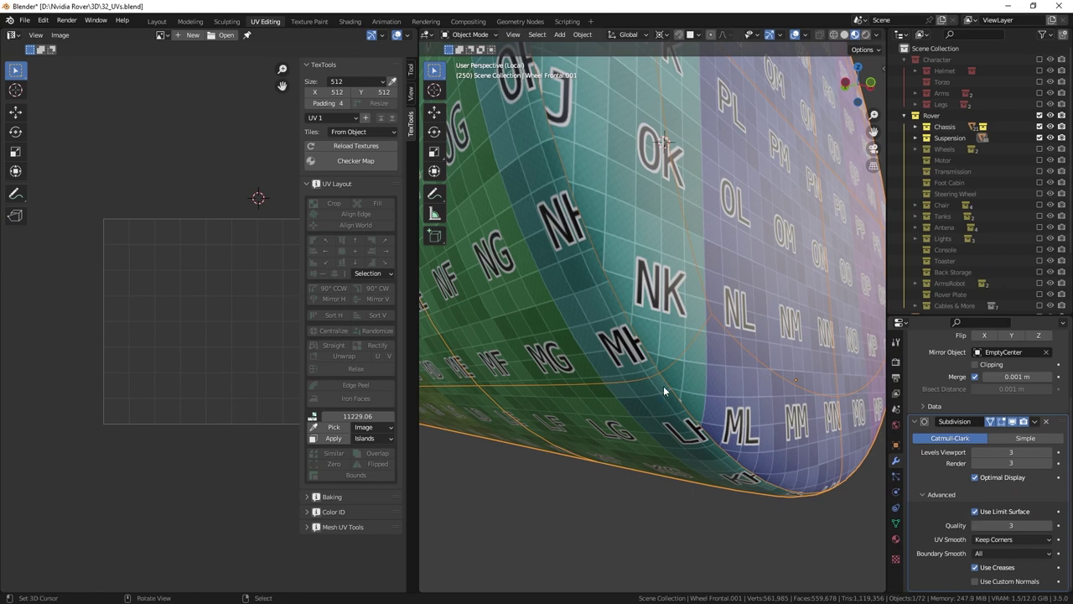
pyautogui.scroll(-5, 663, 386)
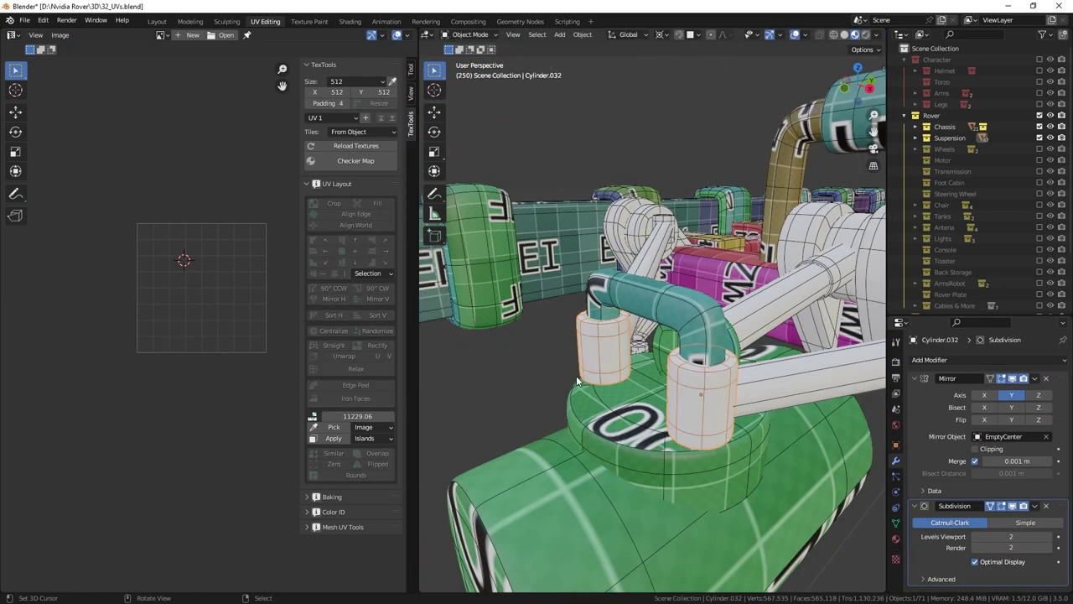
# Unwrap the whole Cylinder.032 mesh and pack its UV islands with a scaled margin of 0.313
pyautogui.press('a')
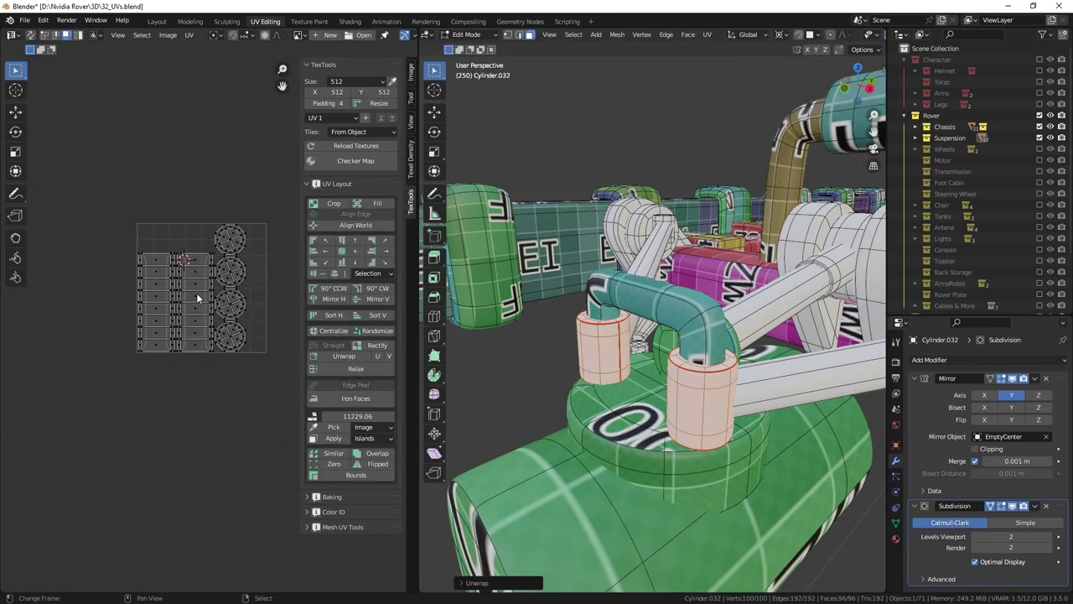
pyautogui.hotkey('ctrl', 'p')
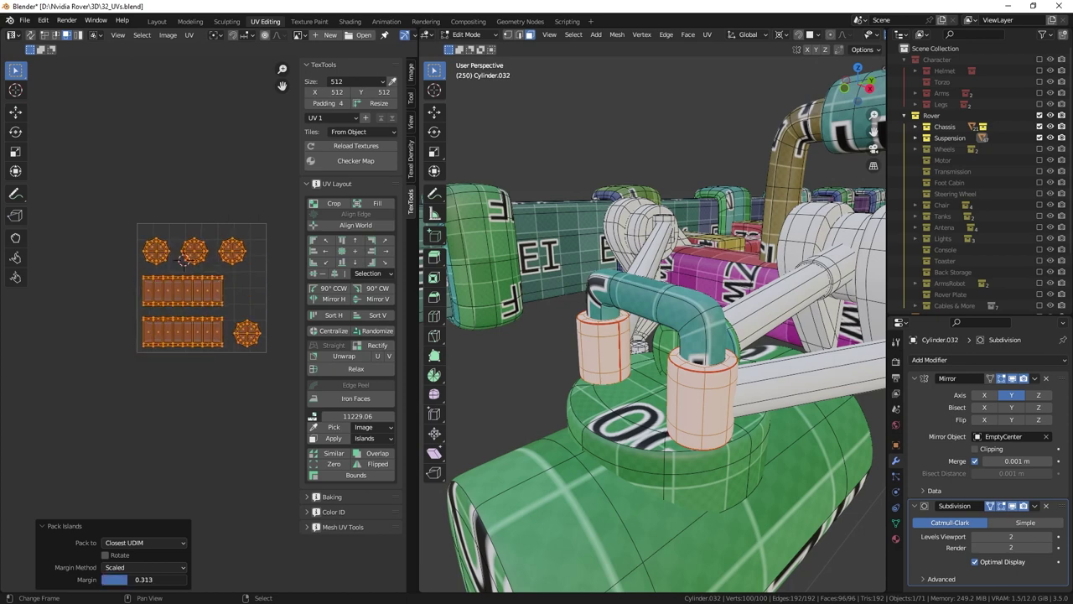
pyautogui.hotkey('alt', 'a')
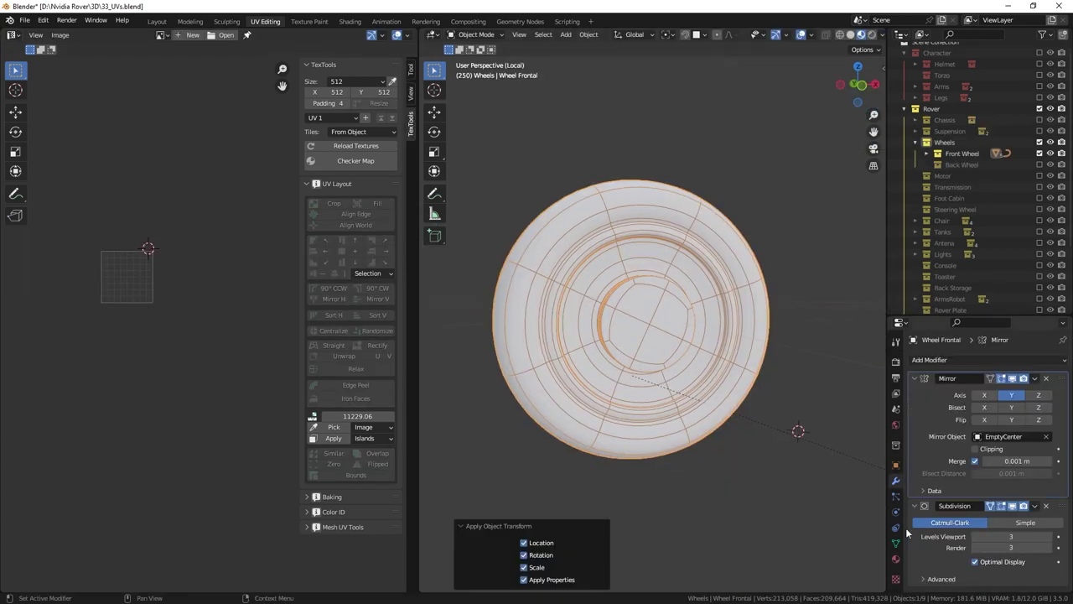
# Select the entire Wheel Frontal mesh and unwrap it
pyautogui.press('a')
pyautogui.press('u')
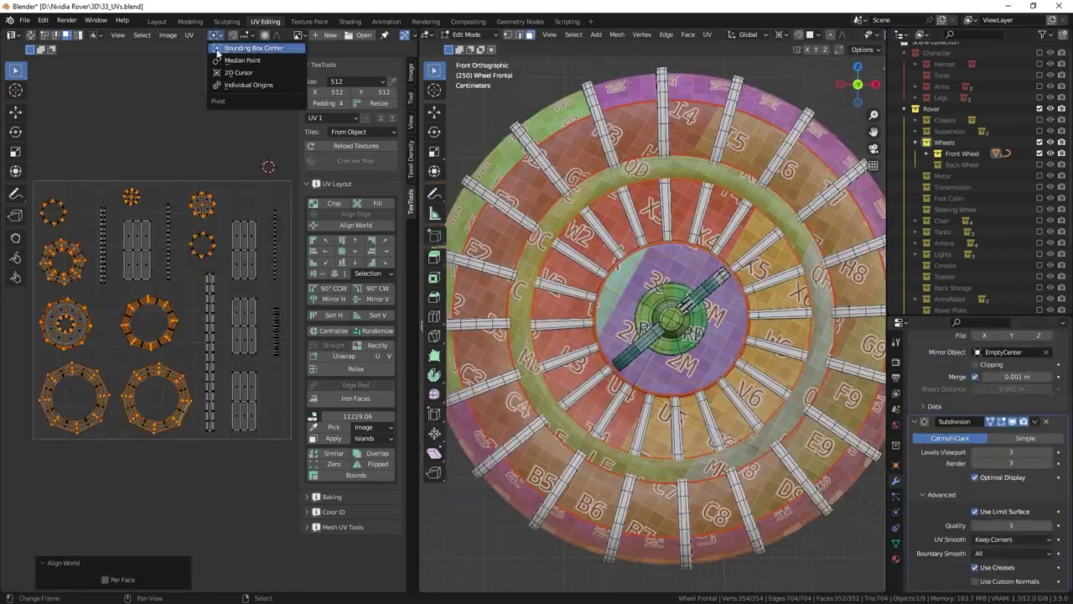
# Rotate the circular UV islands of Wheel Frontal around their own centers and rescale the UV islands of Cylinder.057
pyautogui.press('r')
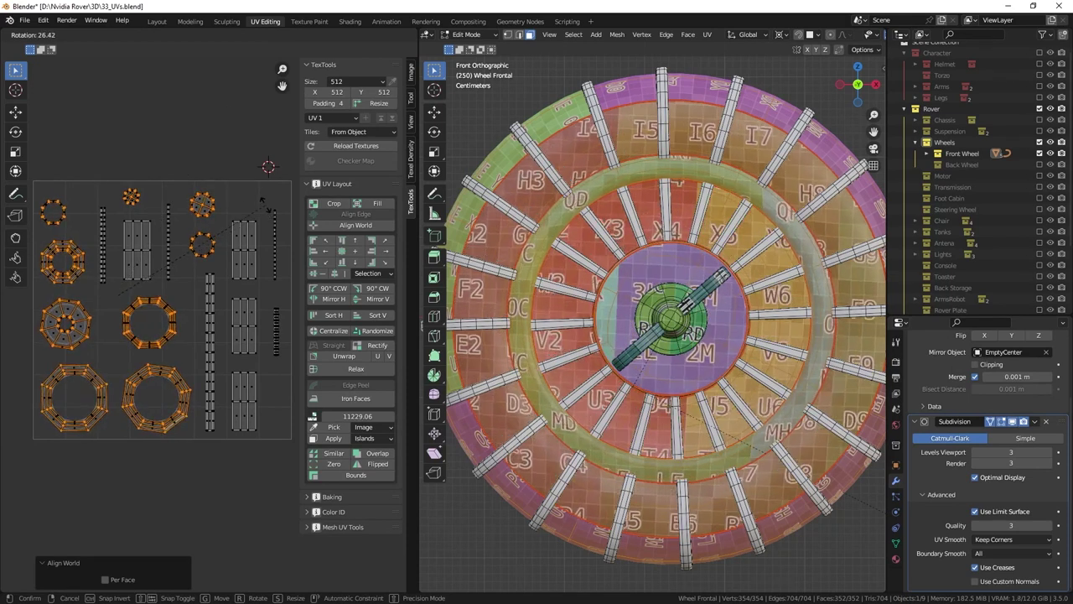
pyautogui.press('s')
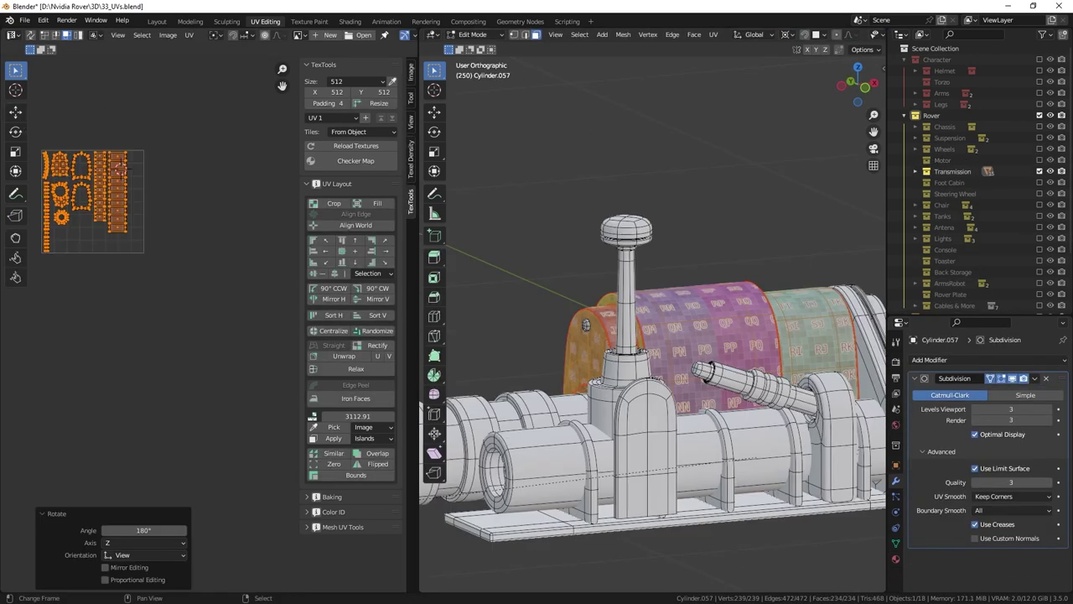
pyautogui.press('s')
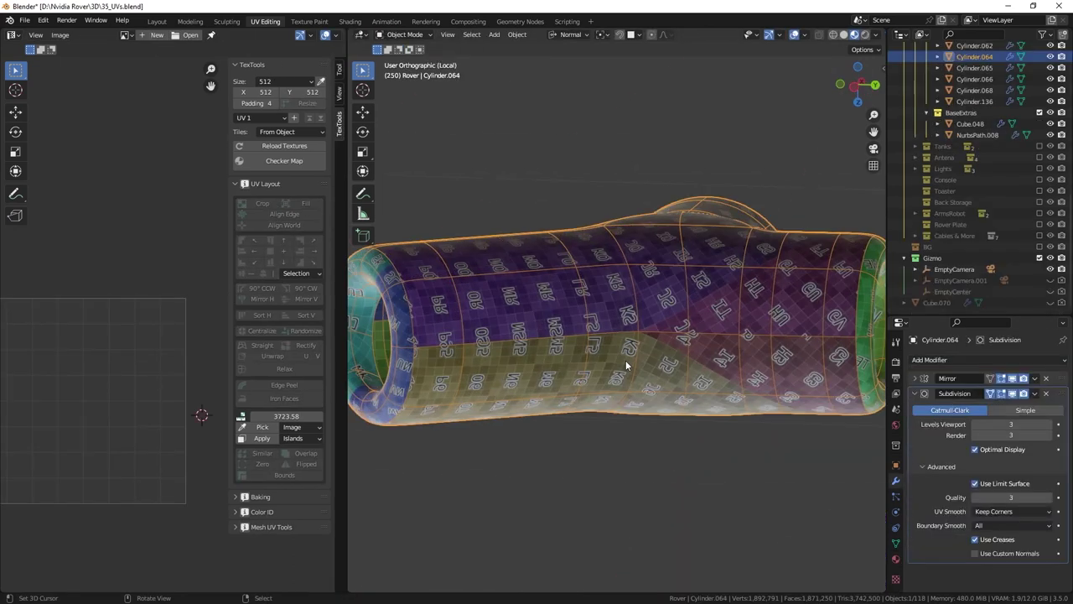
# Flip the normals of Cylinder.064 in Edit Mode while checking them with the Face Orientation overlay
pyautogui.press('Tab')
pyautogui.moveTo(627, 364); pyautogui.dragTo(587, 352, button='middle')
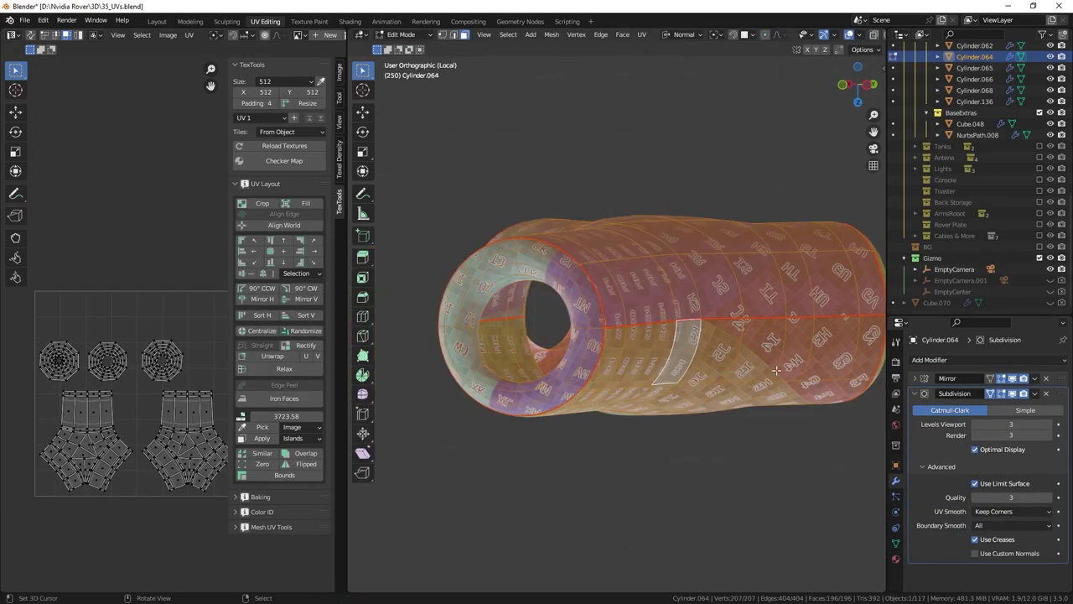
pyautogui.click(859, 35)
pyautogui.click(791, 276)
pyautogui.hotkey('shift', 'n')
pyautogui.moveTo(636, 326); pyautogui.dragTo(587, 331, button='middle')
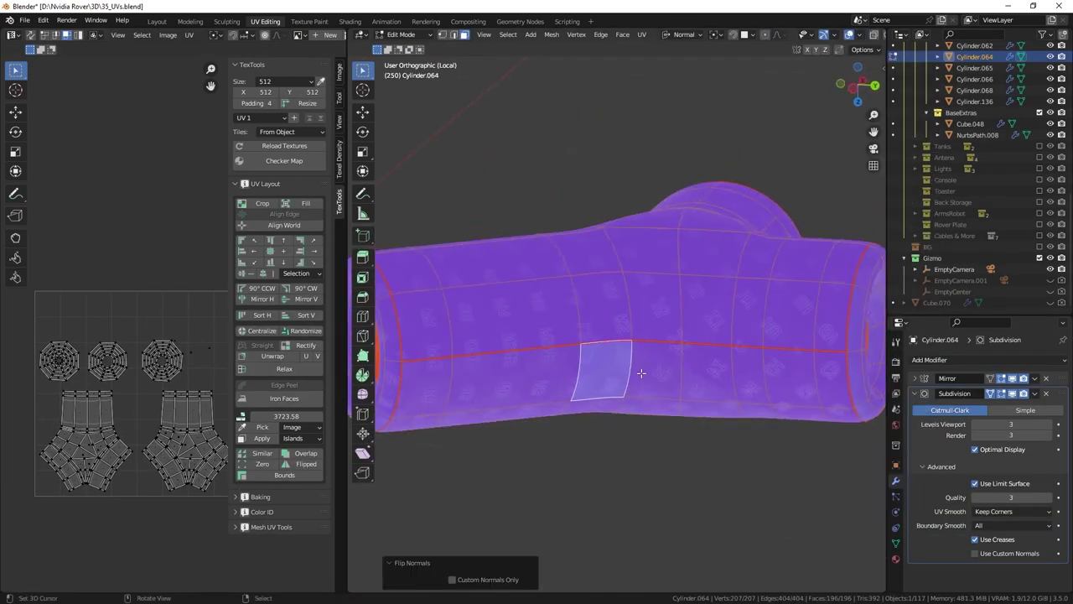
pyautogui.click(858, 35)
pyautogui.click(789, 272)
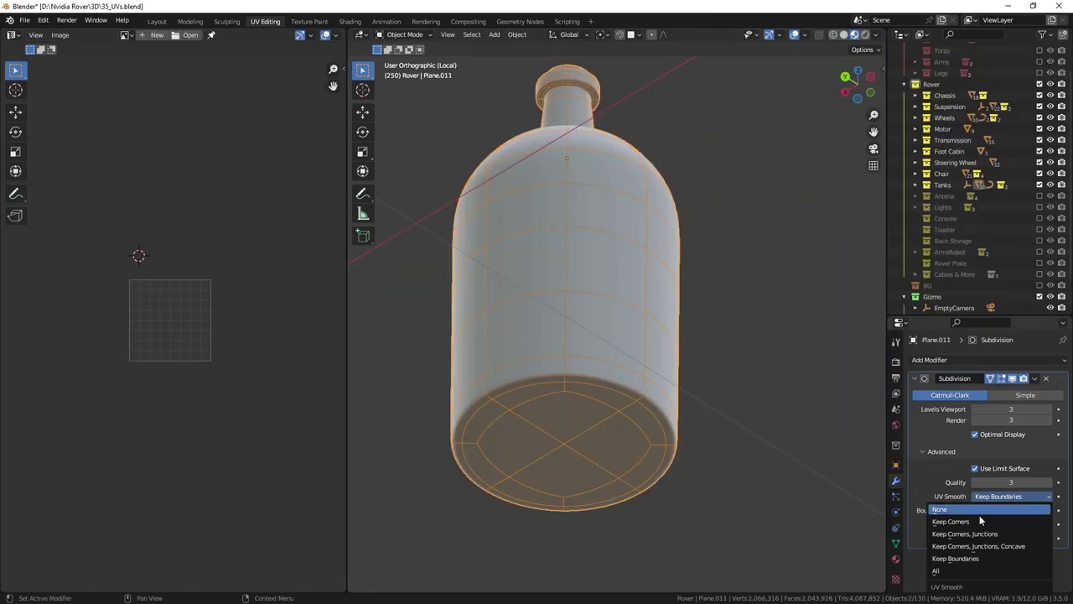
# Unwrap the bottle-shaped tank mesh Plane.011 and scale down the UV islands of the antenna pole Cube.007
pyautogui.hotkey('ctrl', 'Tab')
pyautogui.click(671, 347)
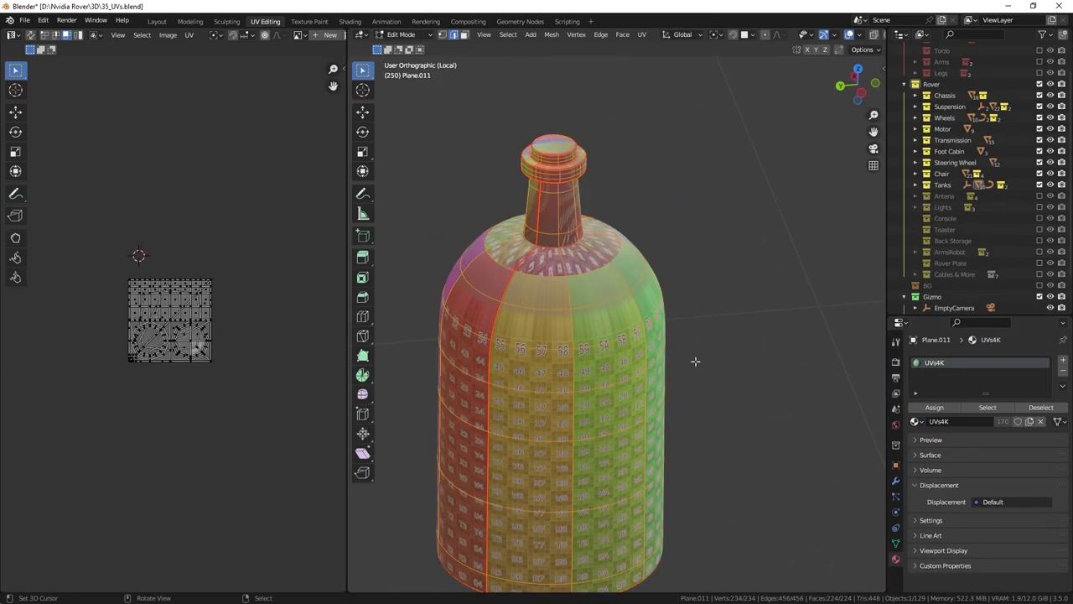
pyautogui.press('u')
pyautogui.click(695, 360)
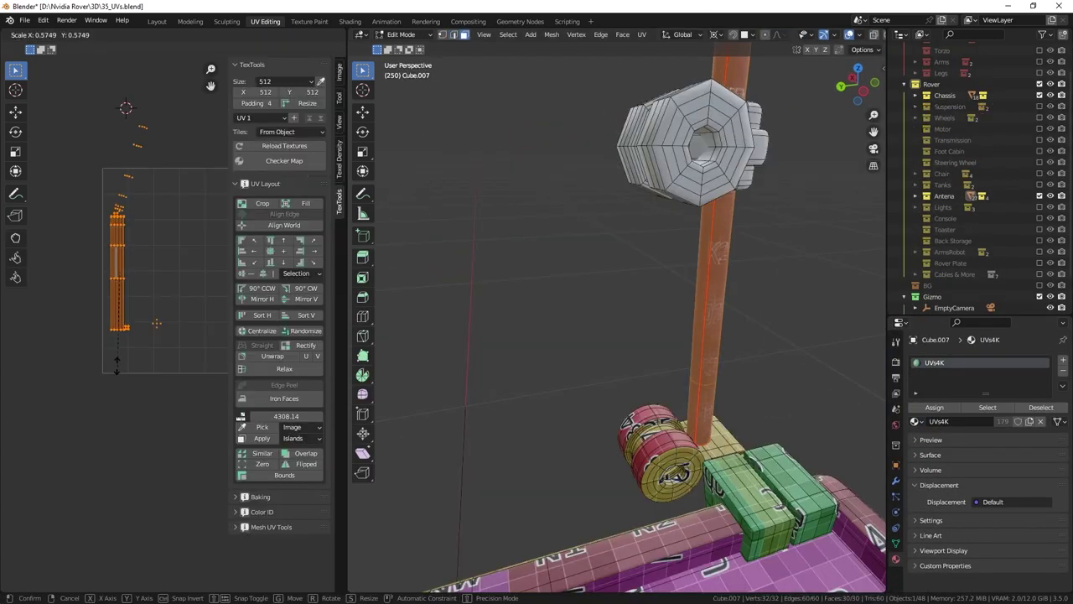
pyautogui.click(156, 323)
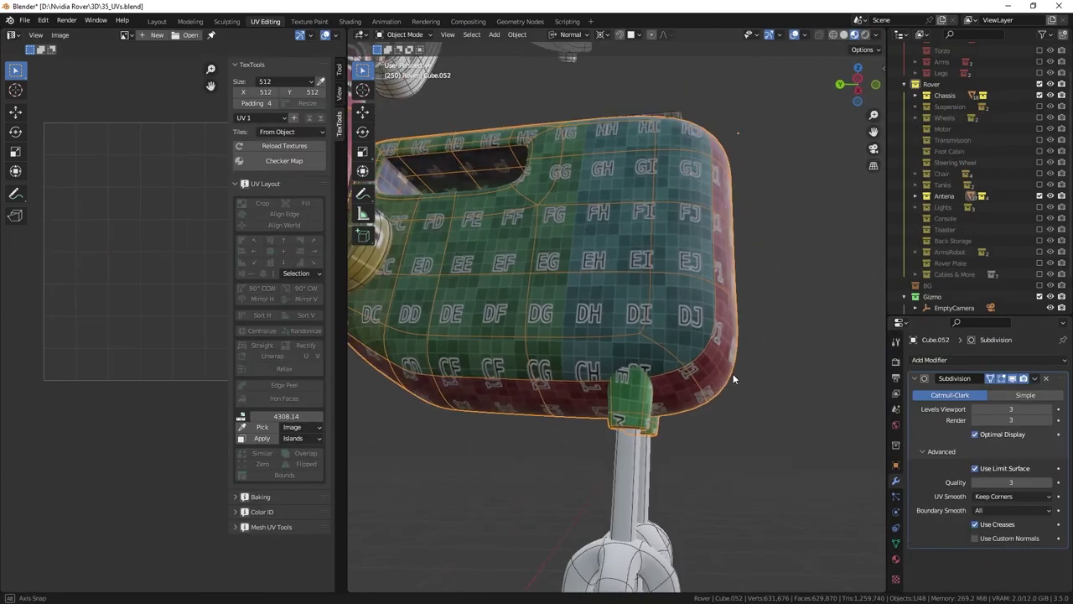
# Apply the Subdivision modifier of the antenna box Cube.052
pyautogui.moveTo(733, 374); pyautogui.dragTo(699, 388, button='middle')
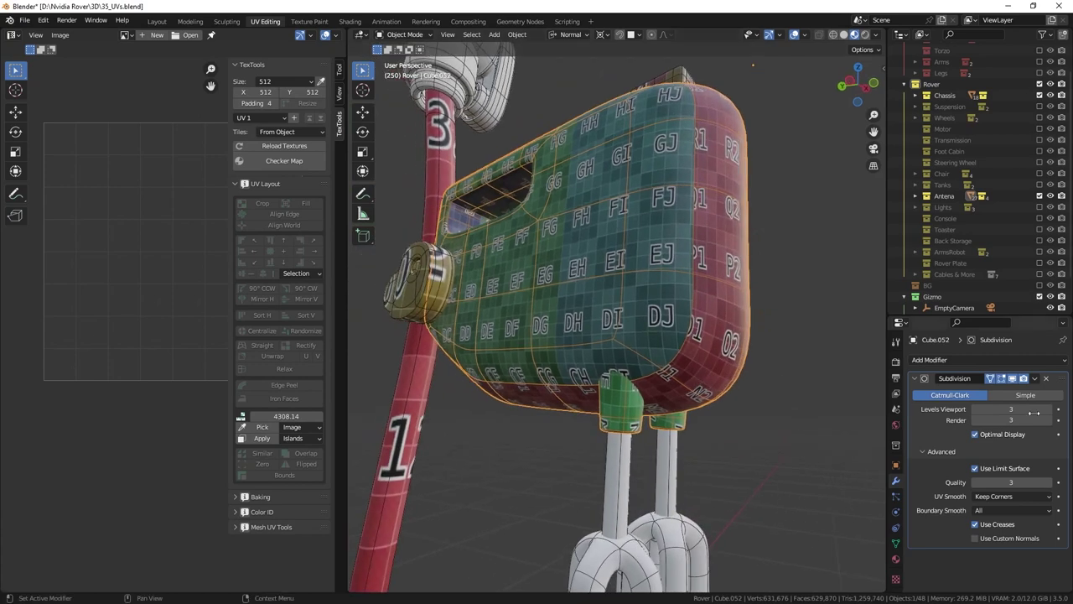
pyautogui.hotkey('ctrl', '1')
pyautogui.press('KP_Divide')
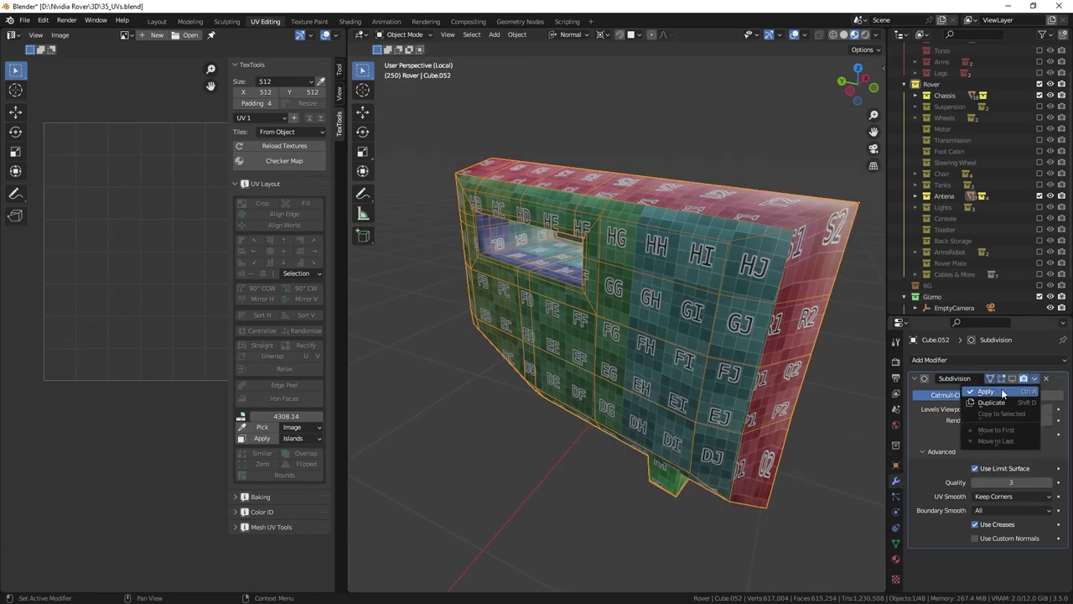
pyautogui.click(986, 391)
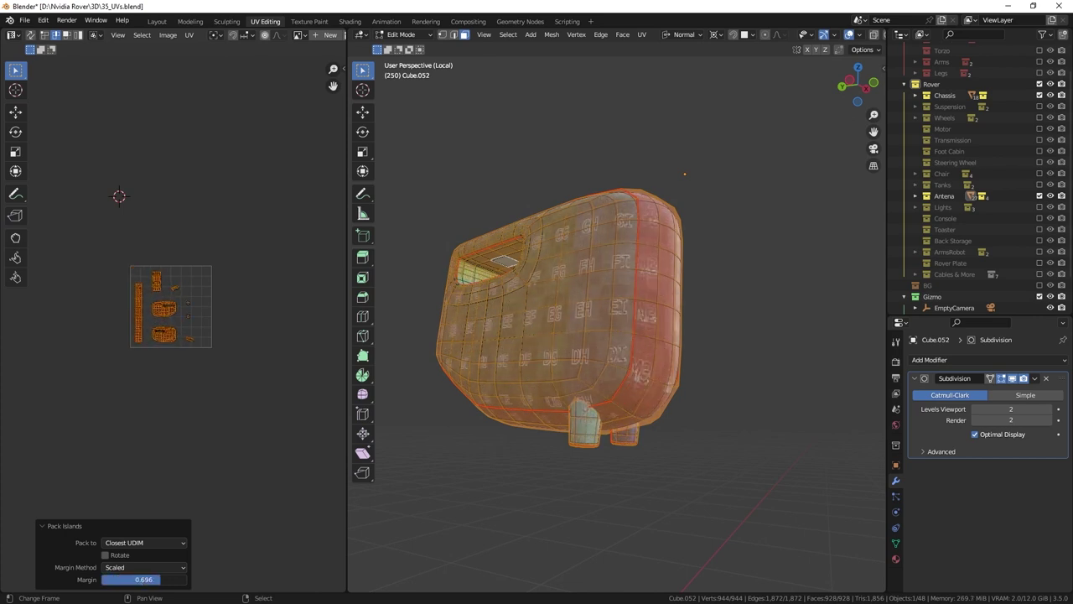
# Scale the packed UV islands of Cube.052 down to about 0.30 and clear the selection
pyautogui.press('s')
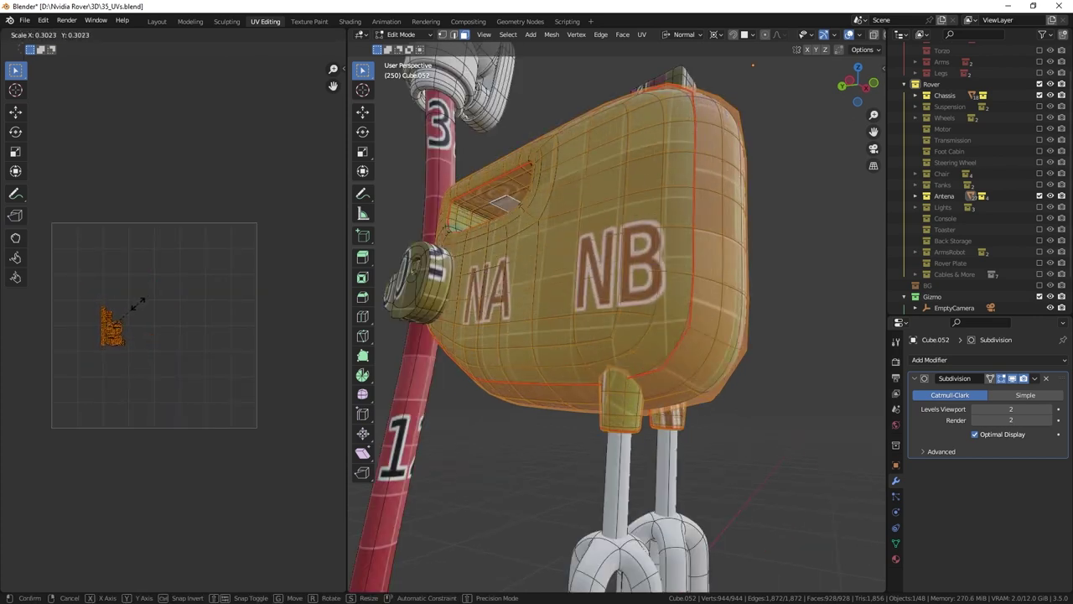
pyautogui.press('Return')
pyautogui.hotkey('alt', 'a')
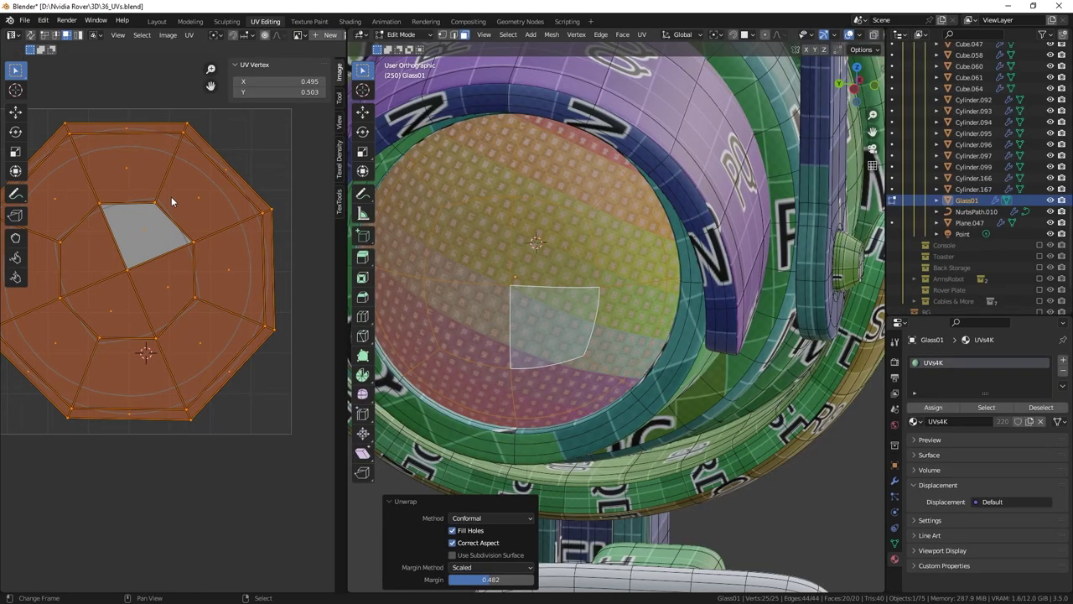
# Scale and rotate the unwrapped UV island of the lamp glass Glass01
pyautogui.press('s')
pyautogui.press('Return')
pyautogui.press('r')
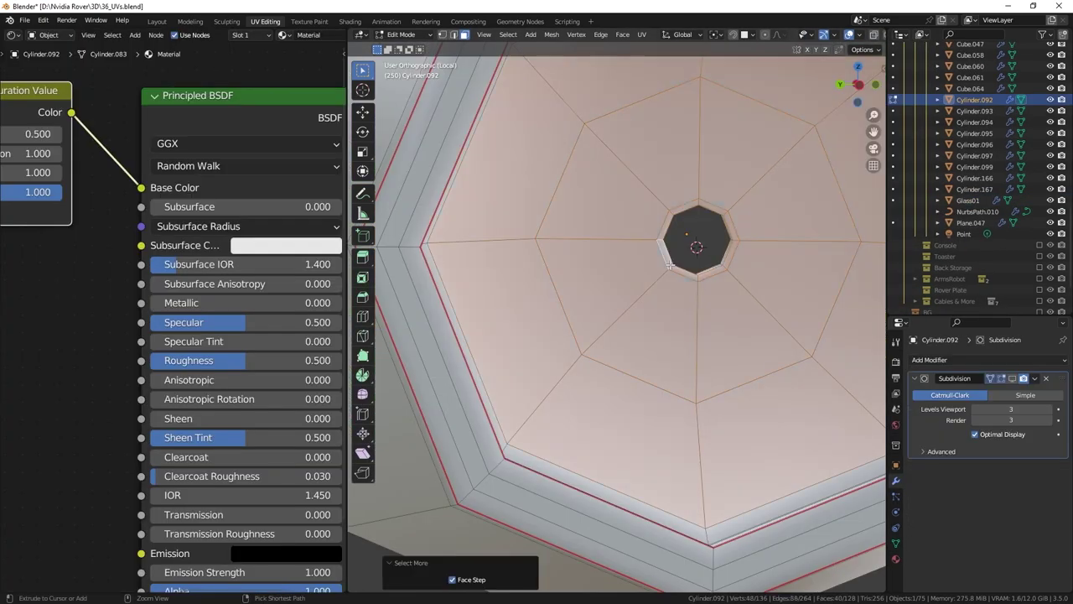
# Grow the face selection outward from the central hole on Cylinder.092
pyautogui.press('ctrl+KP_Add')
pyautogui.moveTo(669, 264); pyautogui.dragTo(550, 336, button='middle')
pyautogui.scroll(-5, 549, 379)
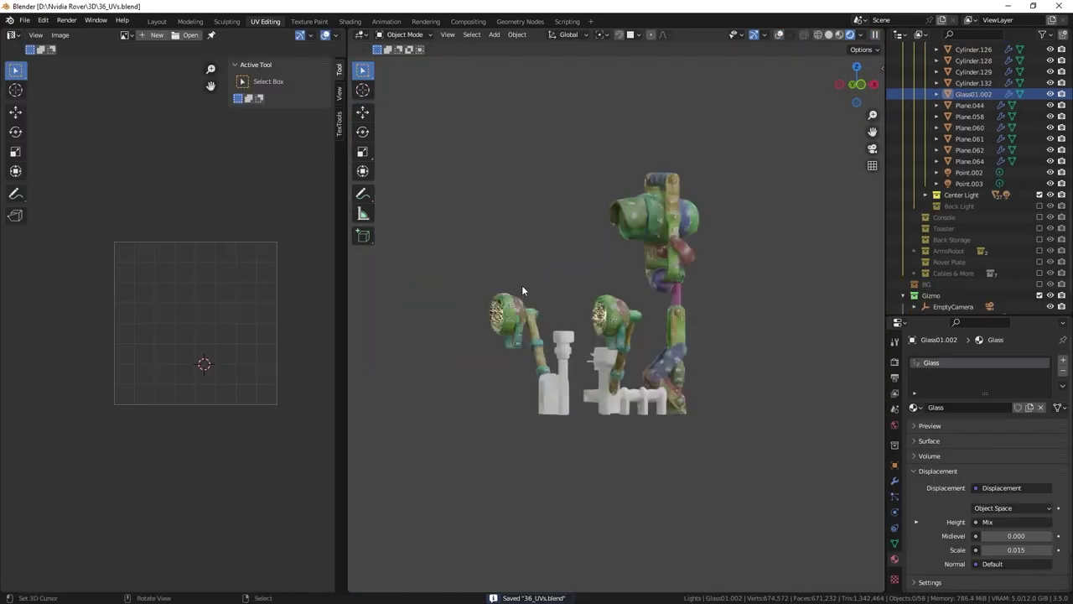
pyautogui.scroll(8, 522, 285)
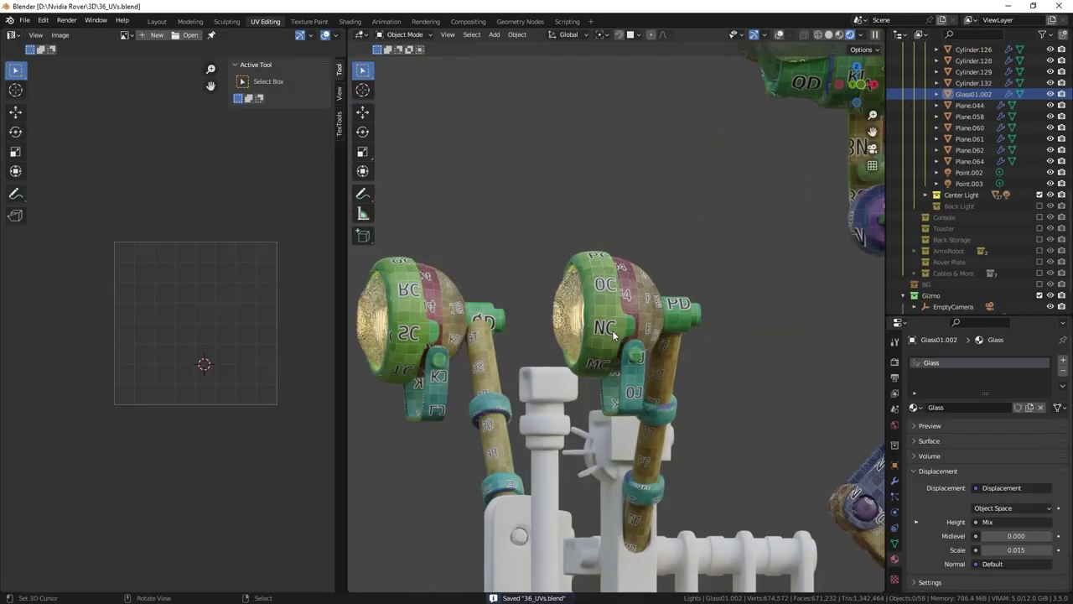
pyautogui.moveTo(592, 330); pyautogui.dragTo(674, 312, button='middle')
pyautogui.scroll(-6, 587, 305)
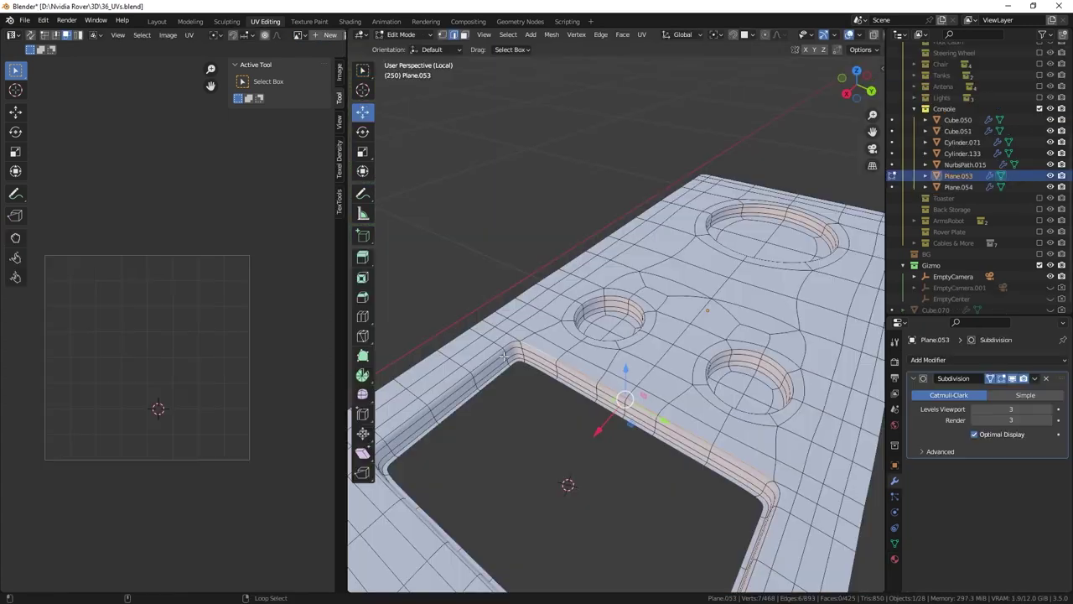
pyautogui.moveTo(587, 402); pyautogui.dragTo(621, 394, button='middle')
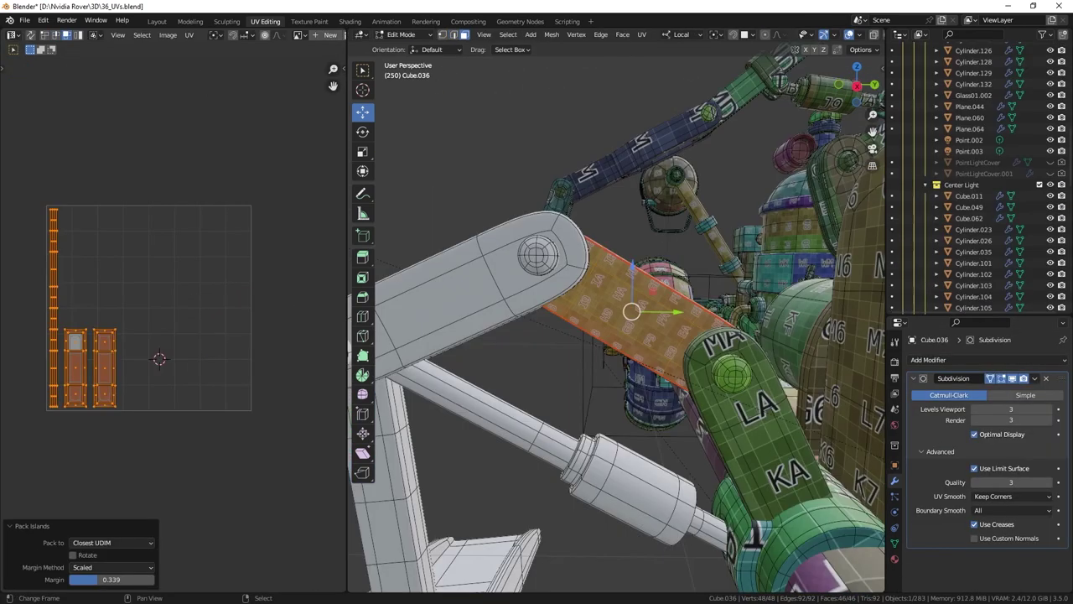
# Scale the UV islands of Cube.036 and pack the UV islands of the motor cables NurbsPath.033
pyautogui.press('s')
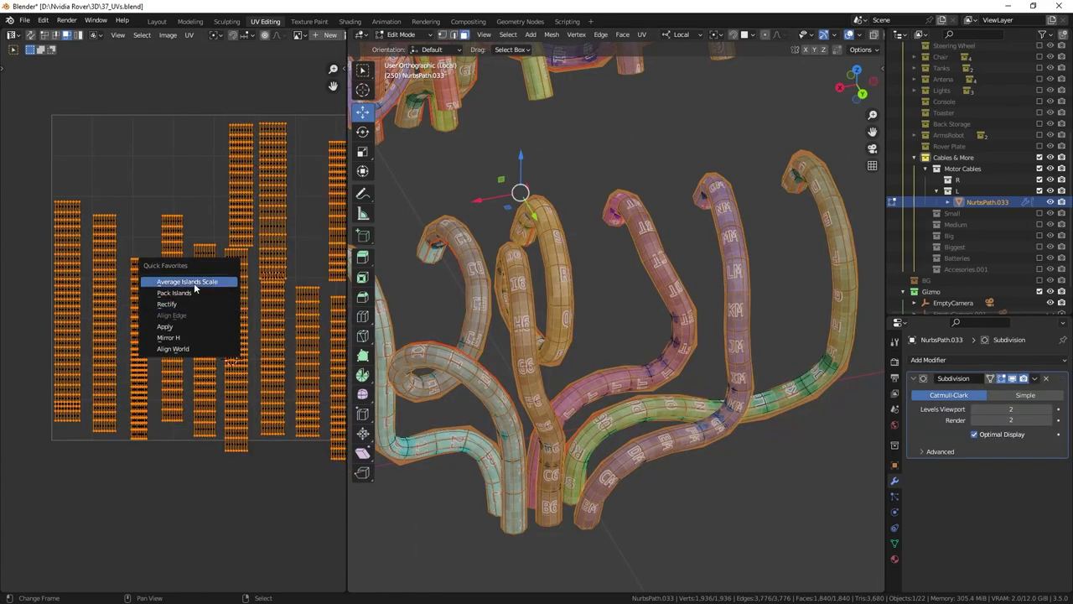
pyautogui.click(176, 293)
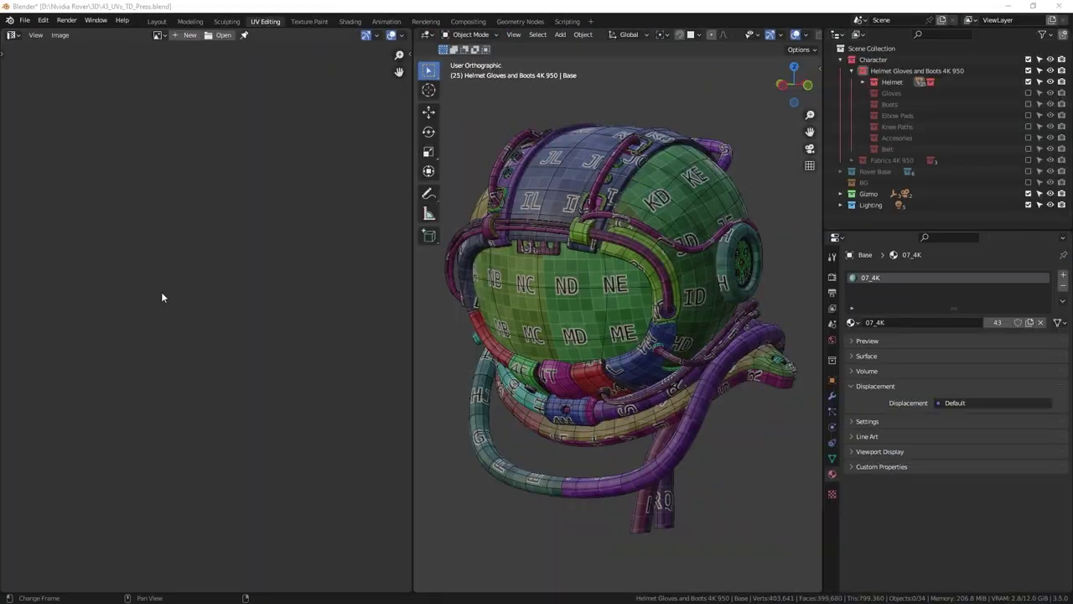
# Show the UV editor's sidebar beside the helmet model to reach the TexTools add-on
pyautogui.press('n')
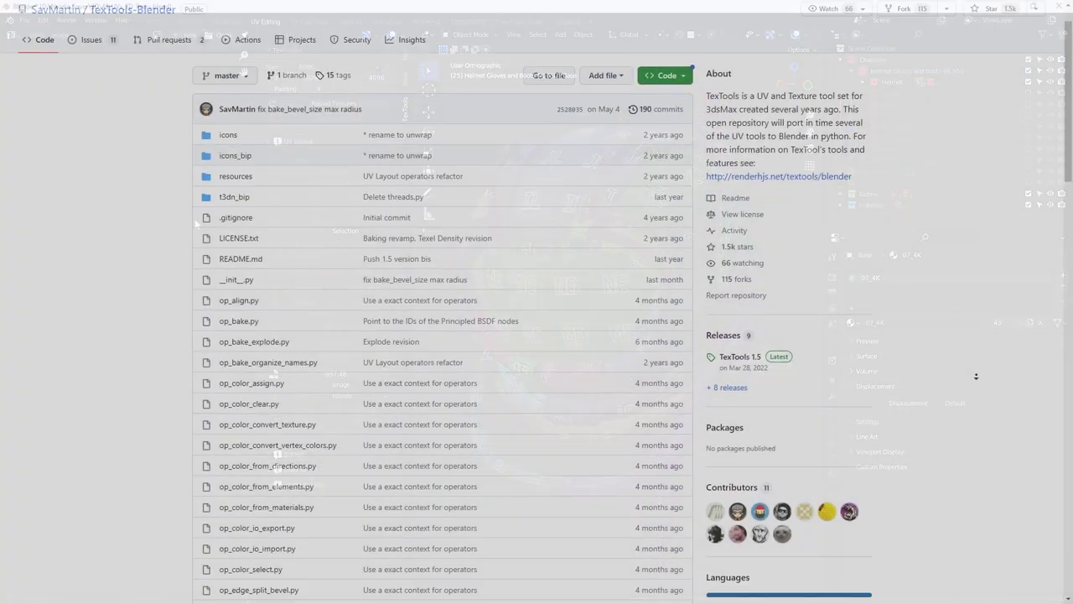
# Switch to the browser and examine the TexTools-Blender GitHub repository, including its file list, README and installation instructions
pyautogui.scroll(-3, 976, 376)
pyautogui.scroll(-6, 976, 376)
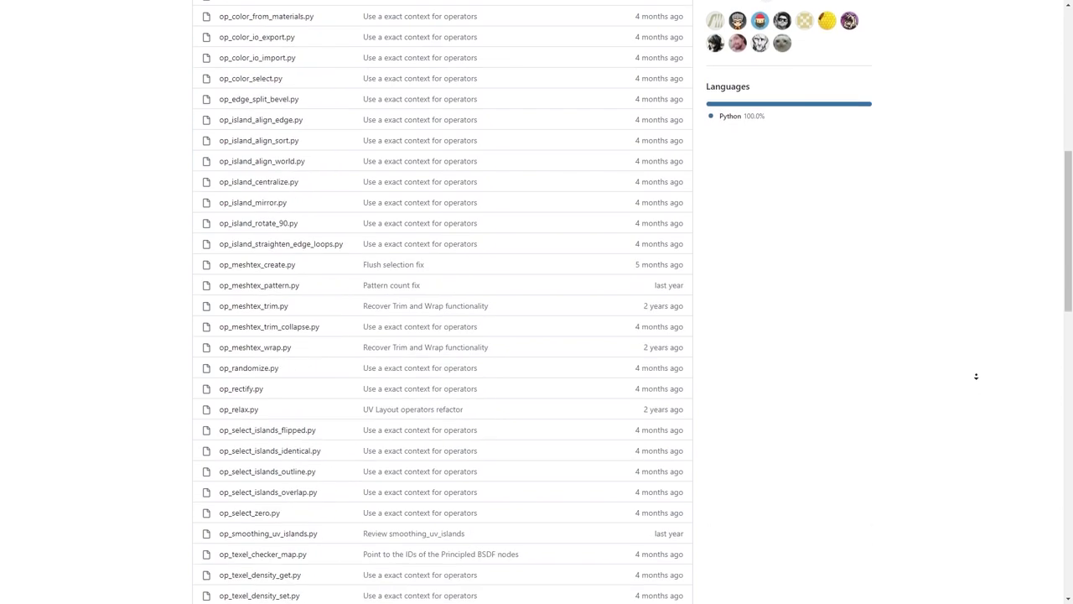
pyautogui.scroll(-6, 976, 376)
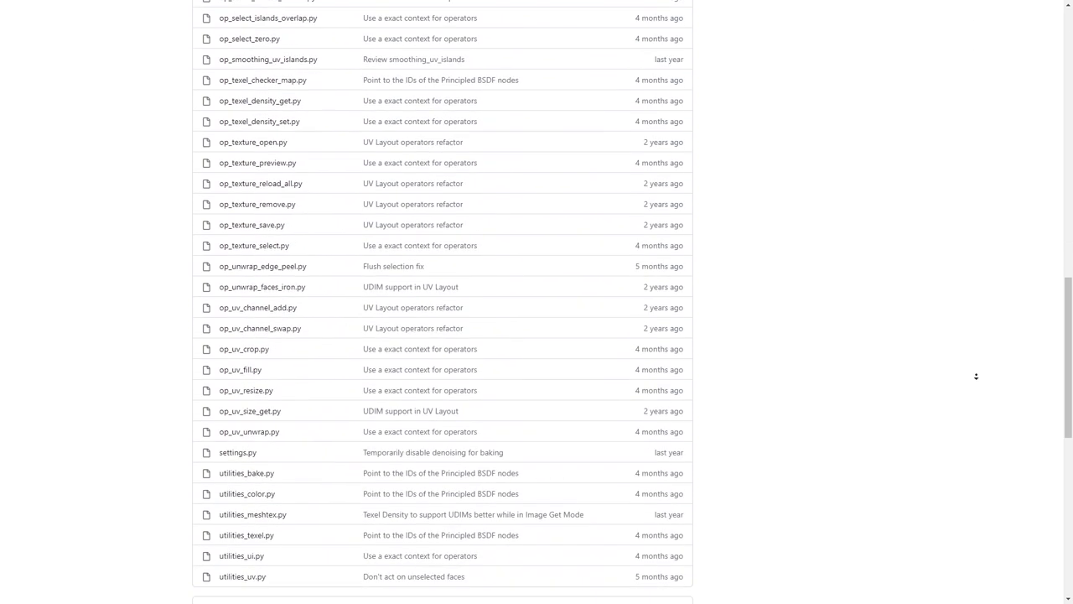
pyautogui.scroll(-3, 976, 376)
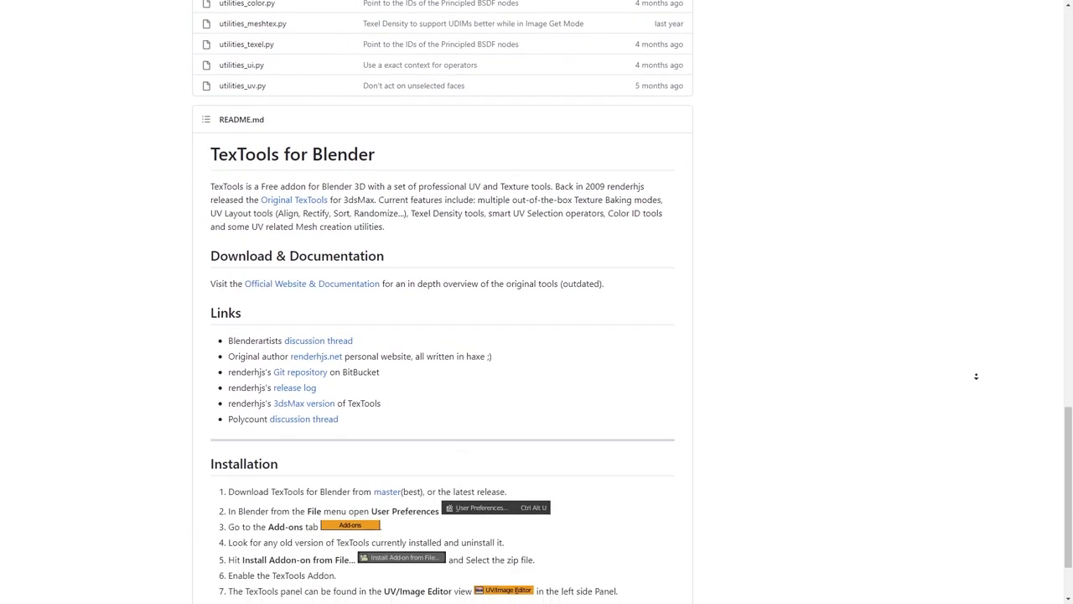
pyautogui.scroll(-2, 976, 377)
pyautogui.moveTo(1063, 292); pyautogui.dragTo(1057, 101)
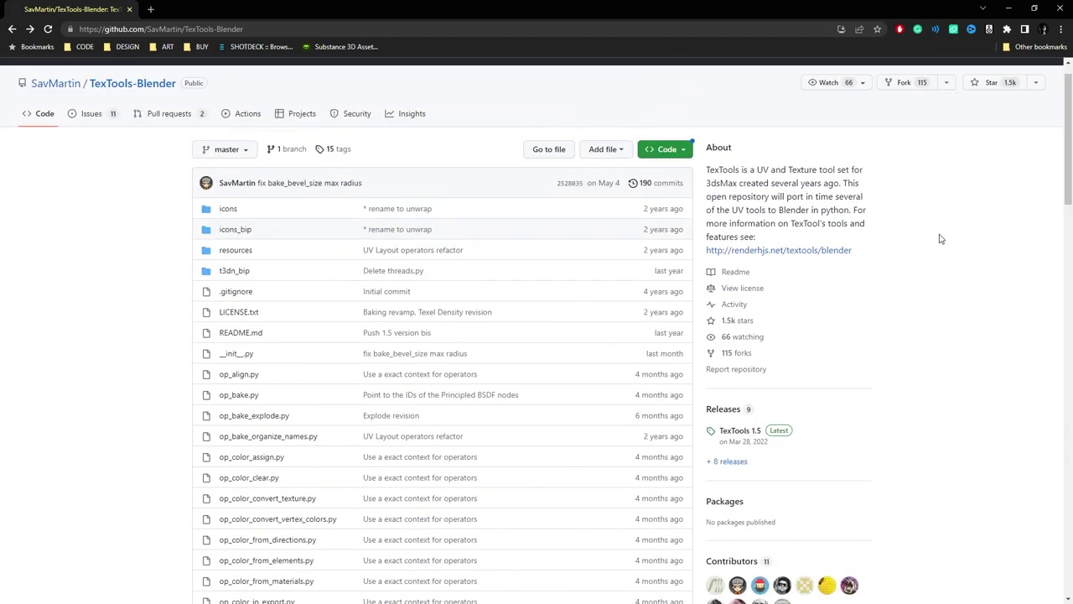
# Open the TexTools 1.5 release page and examine its release notes and the TexTools documentation site
pyautogui.click(739, 430)
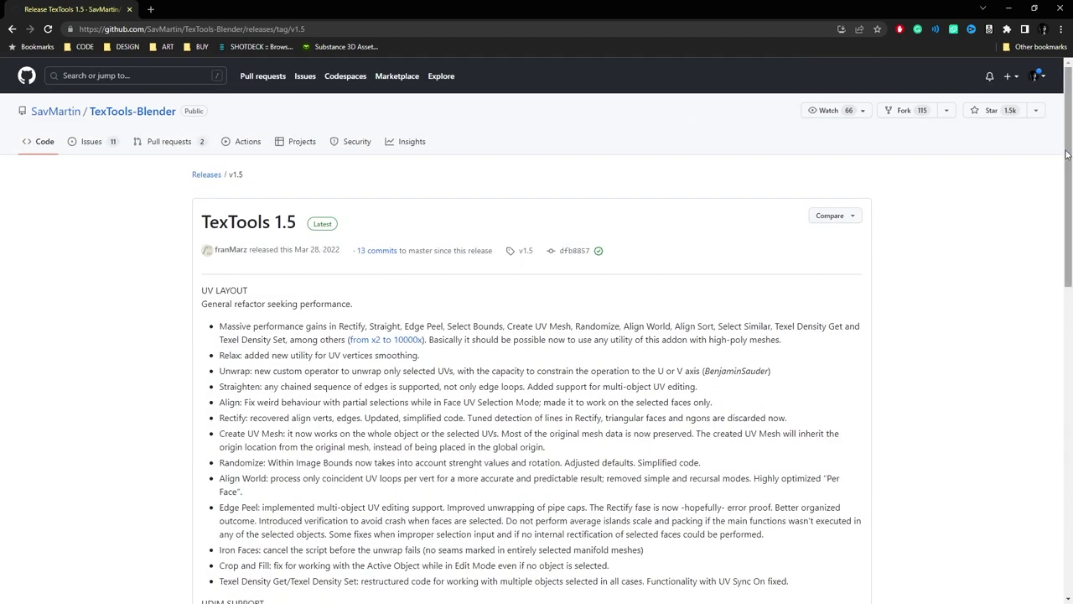
pyautogui.moveTo(1067, 153); pyautogui.dragTo(1067, 417)
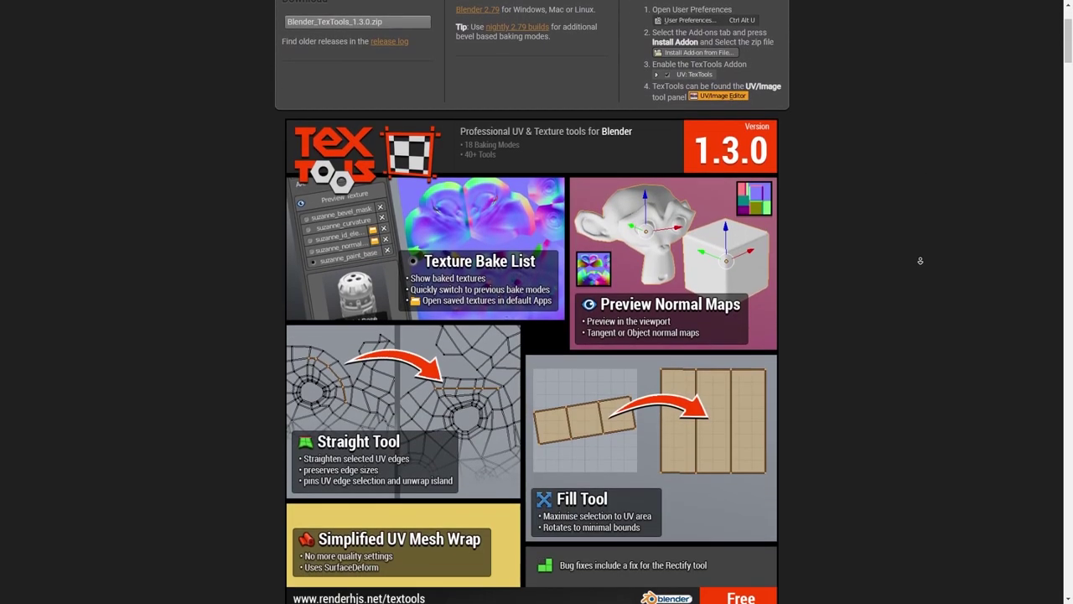
pyautogui.scroll(-5, 919, 261)
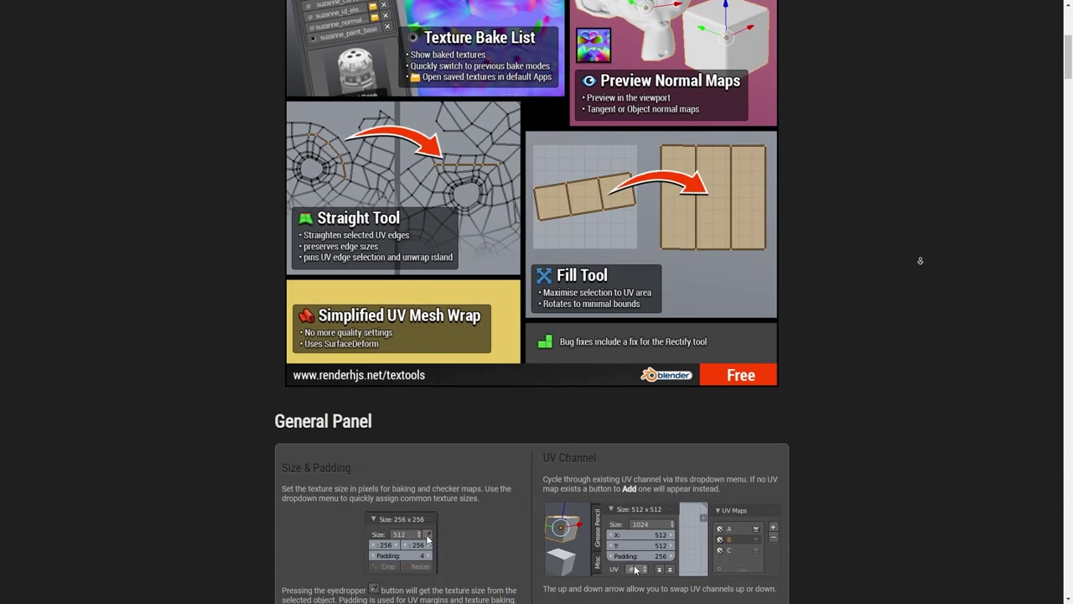
pyautogui.scroll(-3, 920, 261)
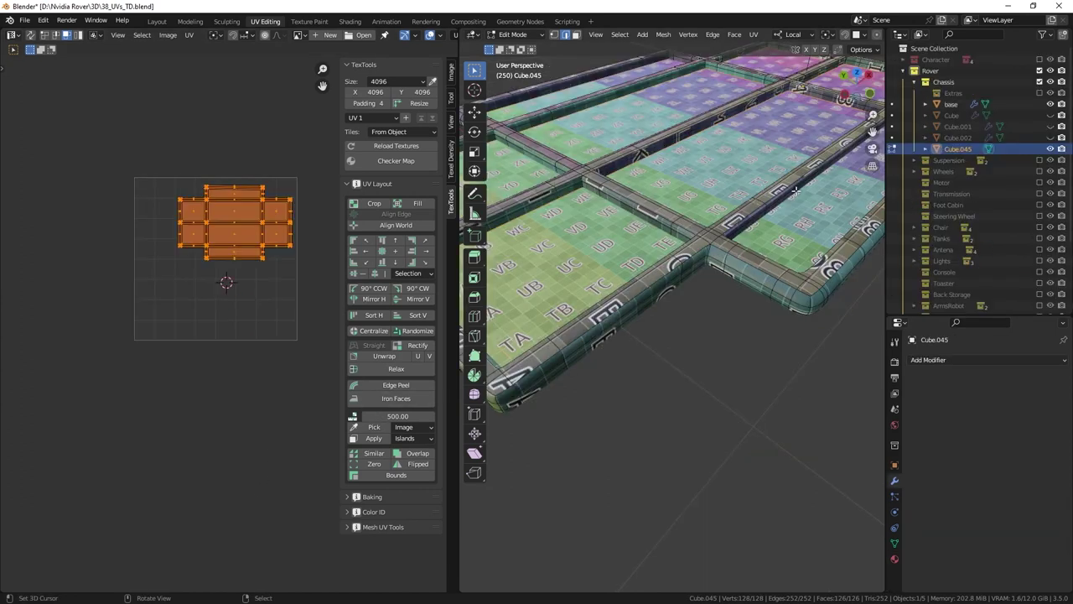
# Switch back to Blender and apply a texel density of 500.00 to the UV islands of the chassis frame Cube.045
pyautogui.scroll(5, 244, 201)
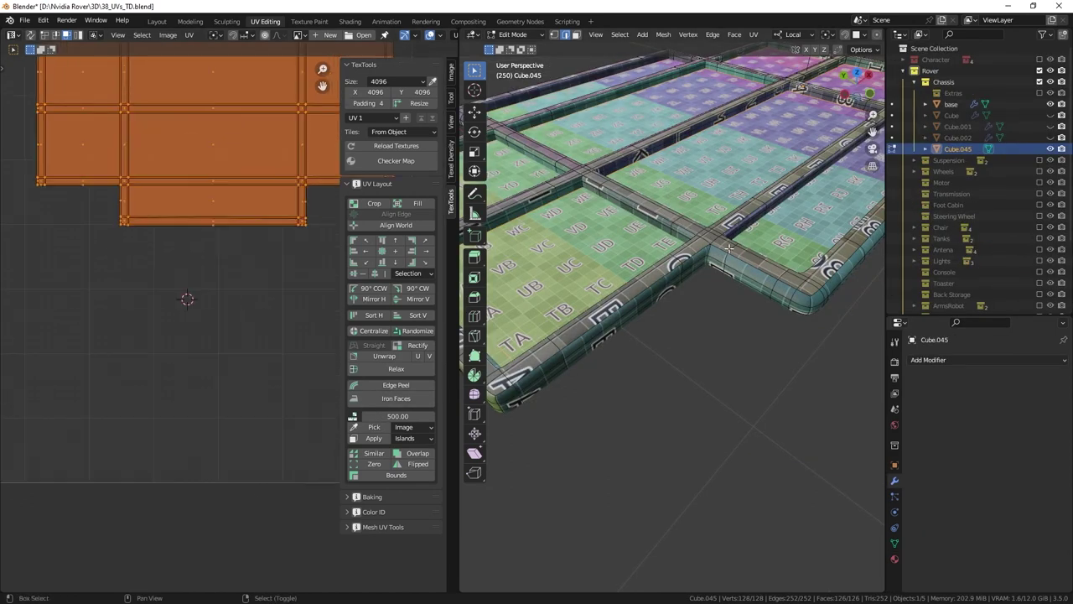
pyautogui.moveTo(720, 311); pyautogui.dragTo(741, 302, button='middle')
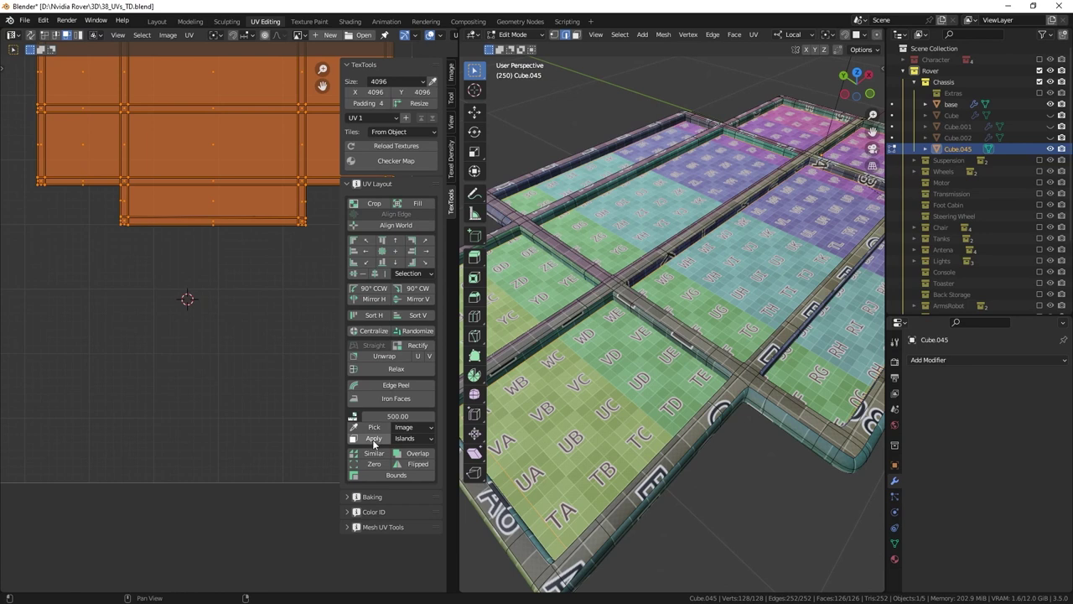
pyautogui.click(372, 438)
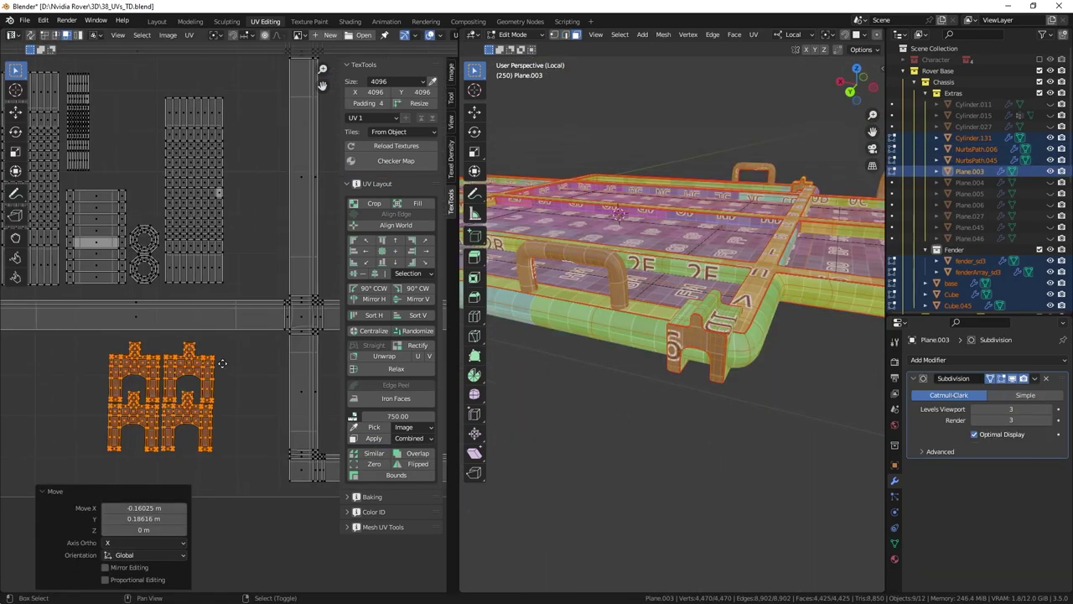
# Select a linked UV island among the chassis parts' islands and move it along the X axis
pyautogui.press('l')
pyautogui.press('g')
pyautogui.press('x')
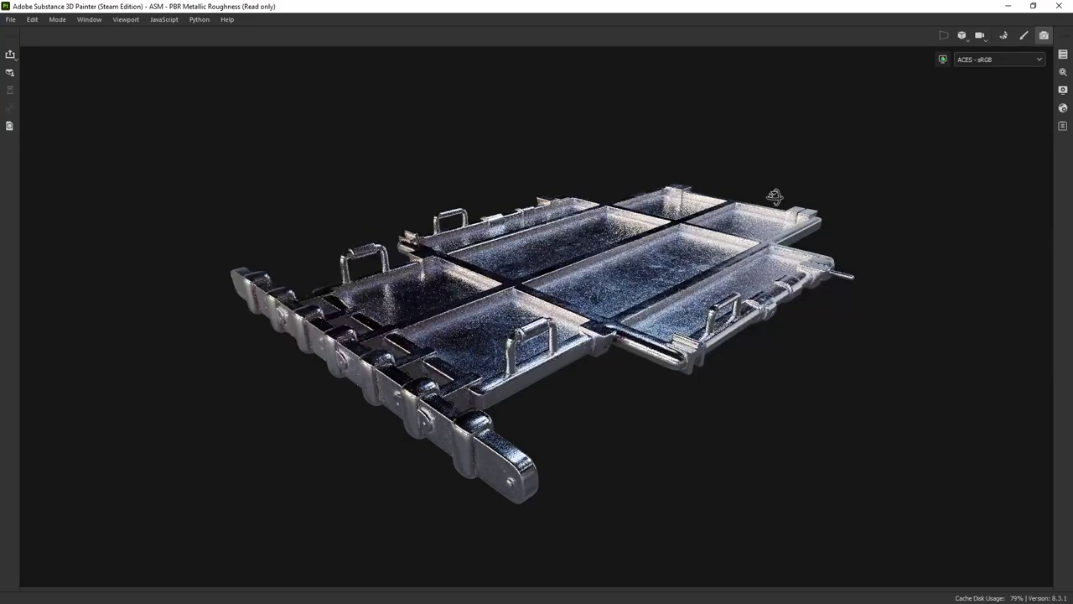
# Switch to Substance 3D Painter and examine the metallic chassis base from different angles
pyautogui.keyDown('alt'); pyautogui.moveTo(773, 197); pyautogui.dragTo(802, 314); pyautogui.keyUp('alt')
pyautogui.keyDown('alt'); pyautogui.moveTo(424, 200); pyautogui.dragTo(553, 302); pyautogui.keyUp('alt')
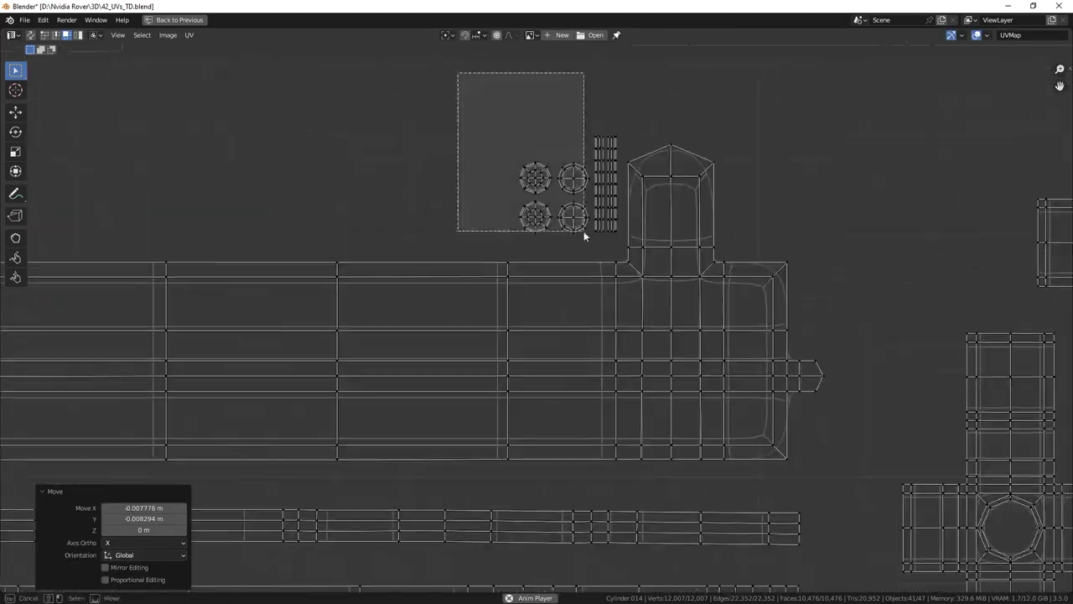
# Switch back to Blender and continue arranging the rover parts' UV islands, moving a narrow rectangular grid island along the X axis
pyautogui.scroll(2, 583, 230)
pyautogui.moveTo(475, 255); pyautogui.dragTo(420, 217)
pyautogui.press('n')
pyautogui.scroll(-3, 429, 199)
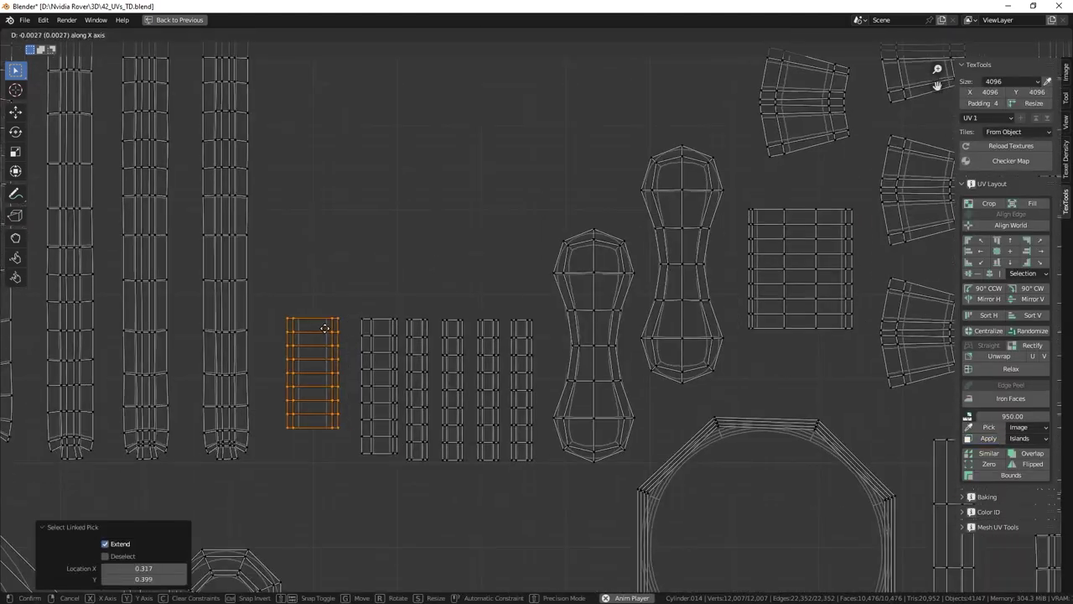
pyautogui.moveTo(277, 310); pyautogui.dragTo(510, 443)
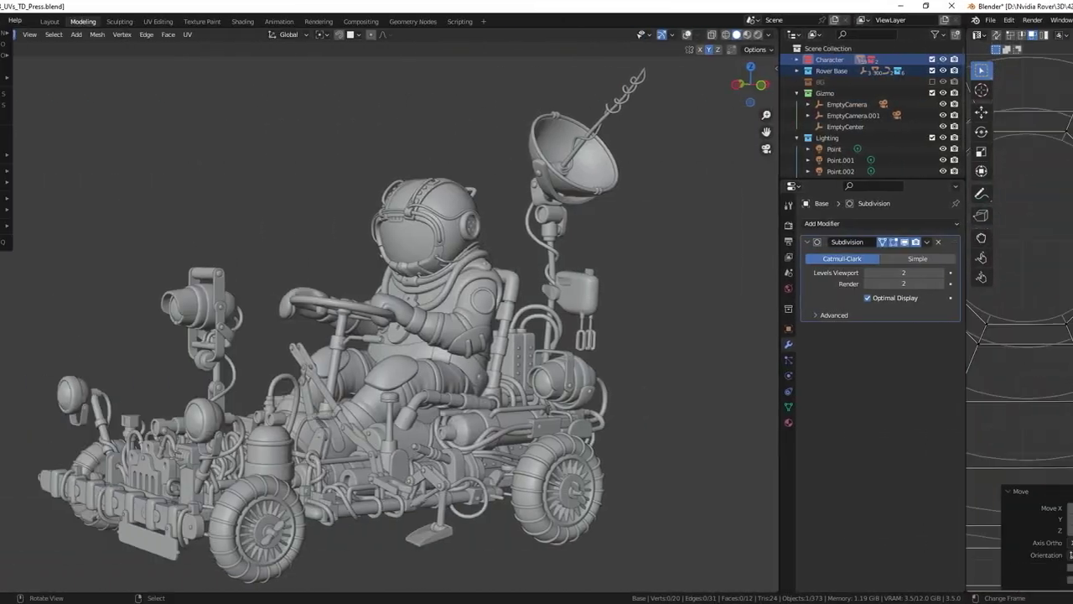
# Export the complete astronaut and rover scene as the FBX file 43_UVs_TD_Press.fbx
pyautogui.click(24, 19)
pyautogui.moveTo(57, 185)
pyautogui.click(172, 283)
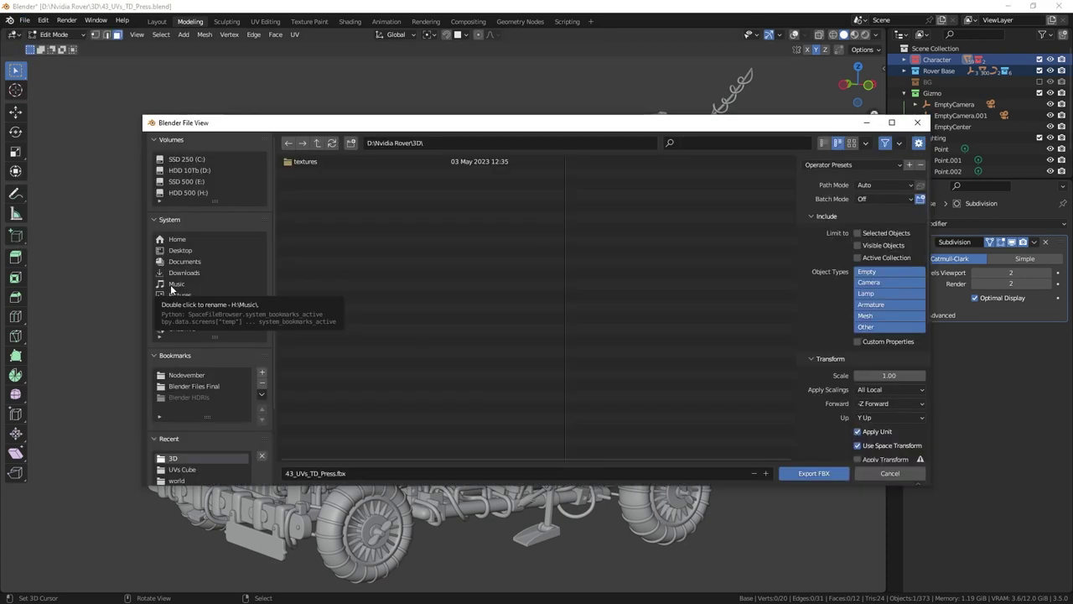
pyautogui.click(813, 474)
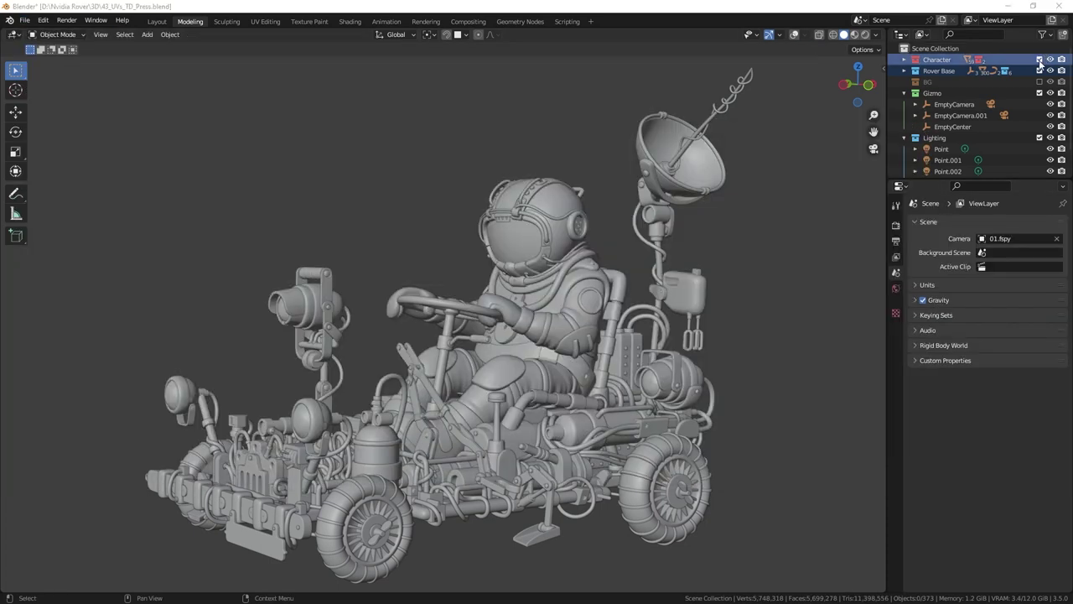
# Exclude the Character collection from the view layer, include it again, and toggle the Rover Base collection to view each model separately
pyautogui.click(1039, 59)
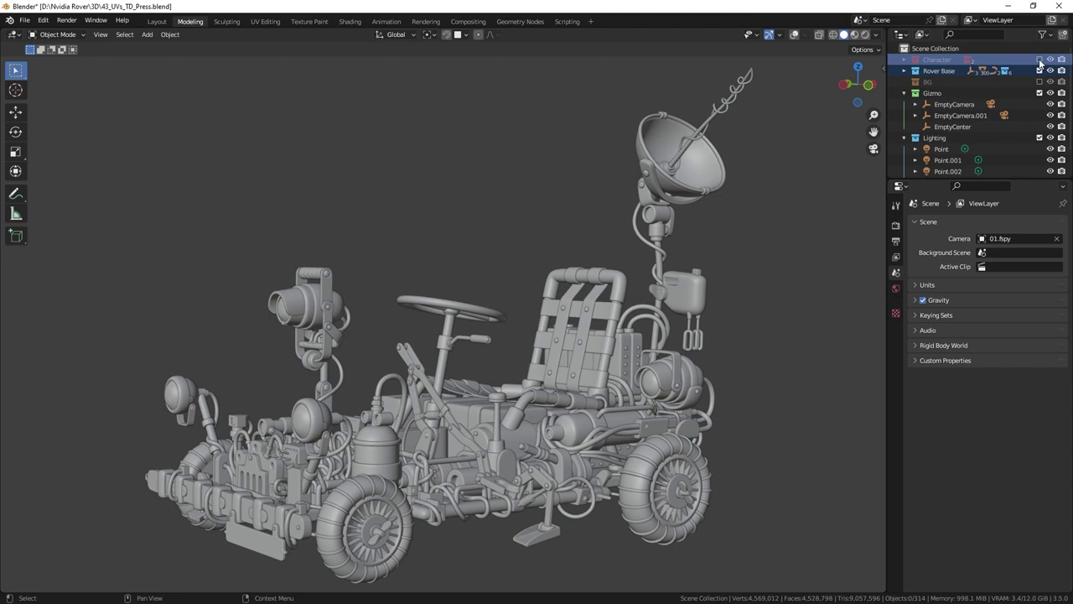
pyautogui.click(1040, 60)
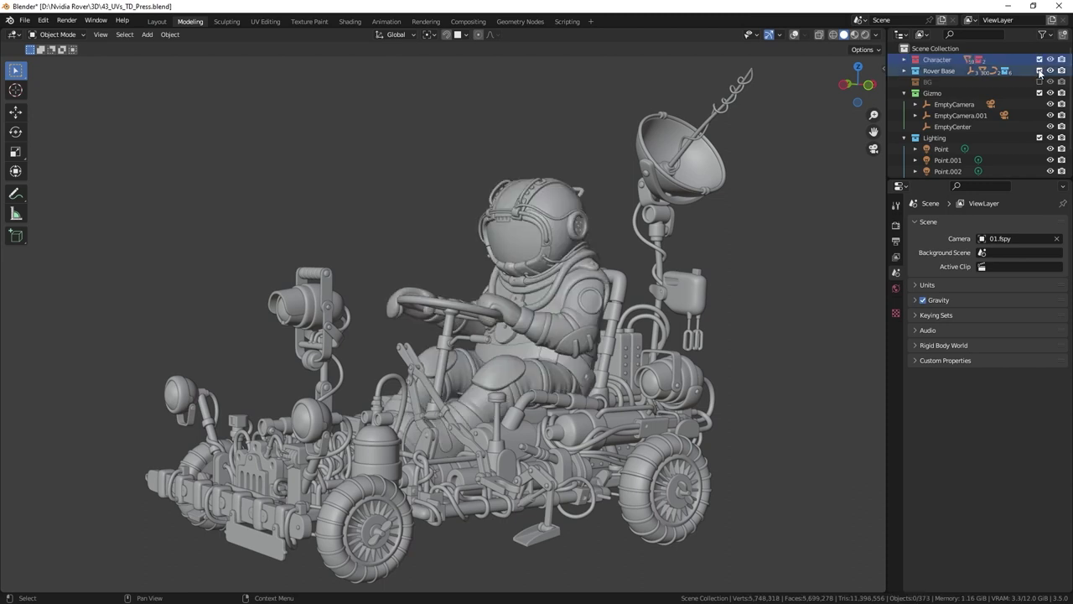
pyautogui.click(1039, 71)
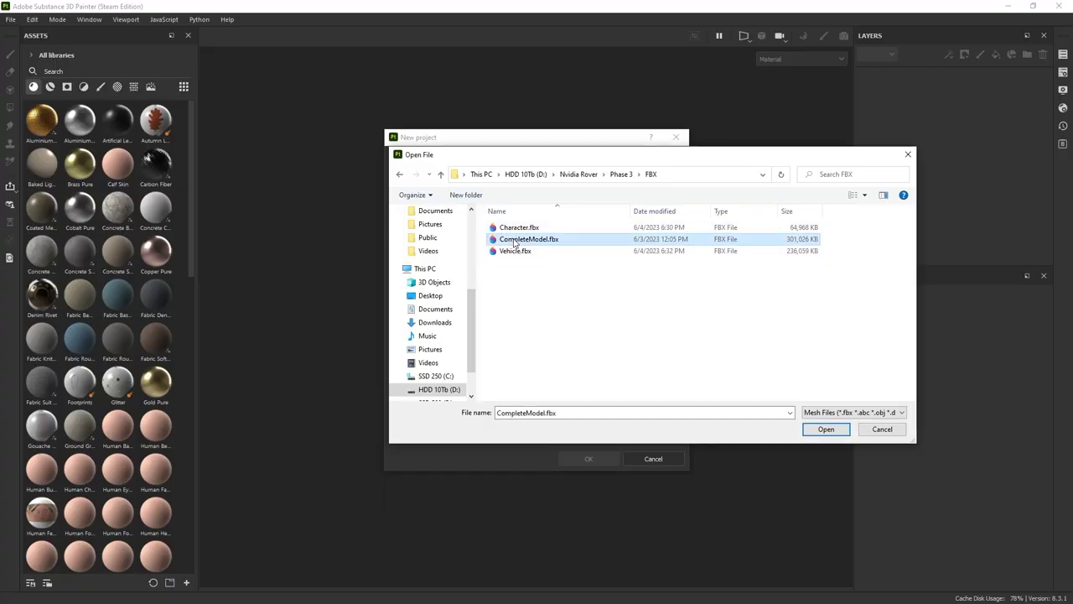
# Switch to Substance 3D Painter and load CompleteModel.fbx as the mesh for a new project with 4096 document resolution
pyautogui.click(826, 429)
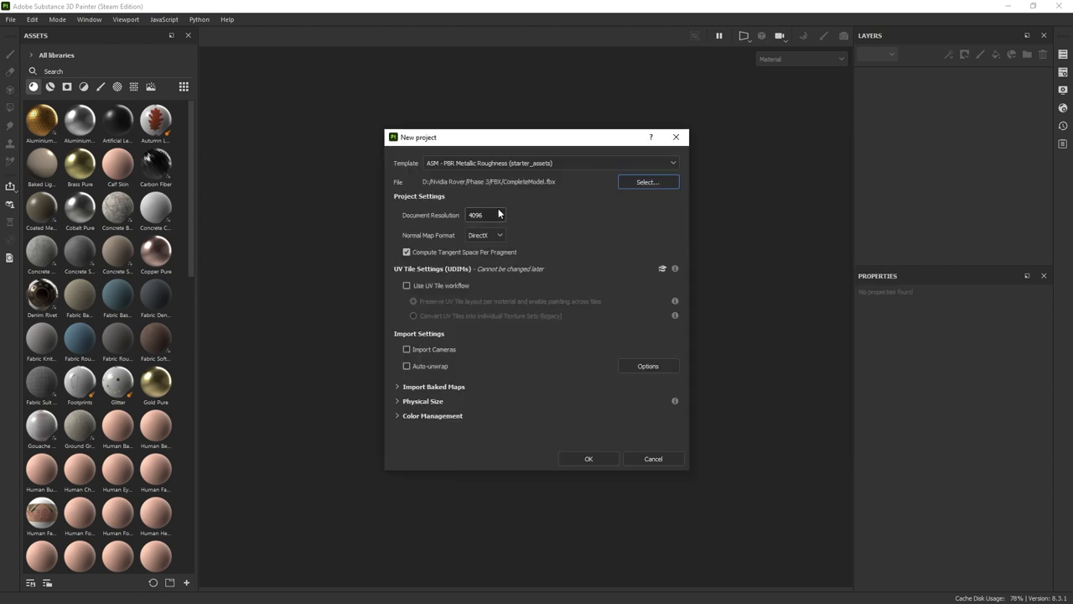
pyautogui.click(484, 286)
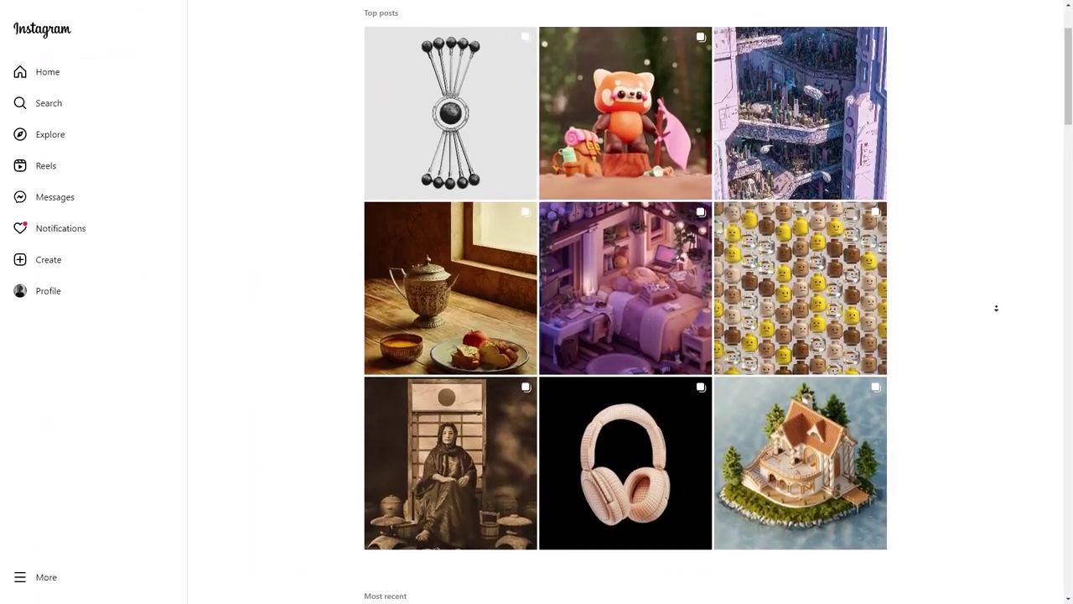
# Switch to Instagram and browse the top and most recent posts of 3D artwork
pyautogui.scroll(-3, 996, 308)
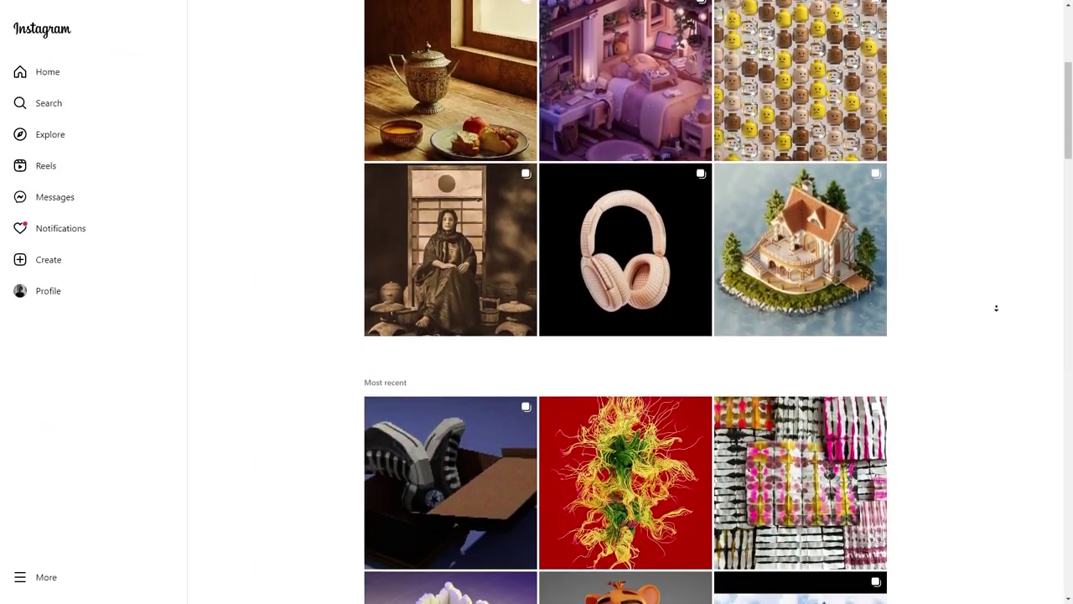
pyautogui.scroll(-2, 996, 308)
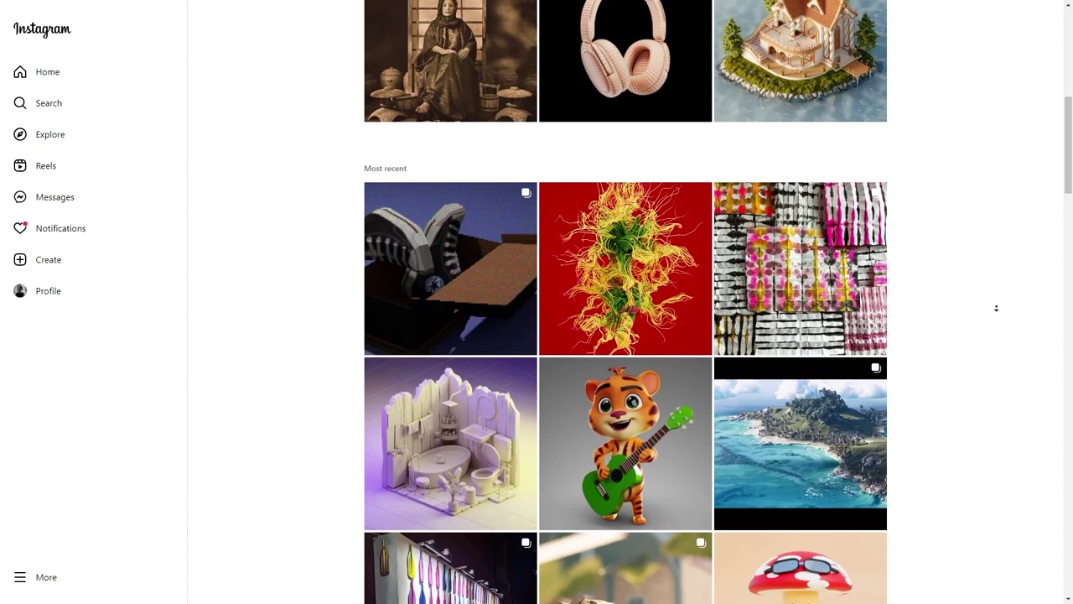
pyautogui.scroll(-3, 996, 307)
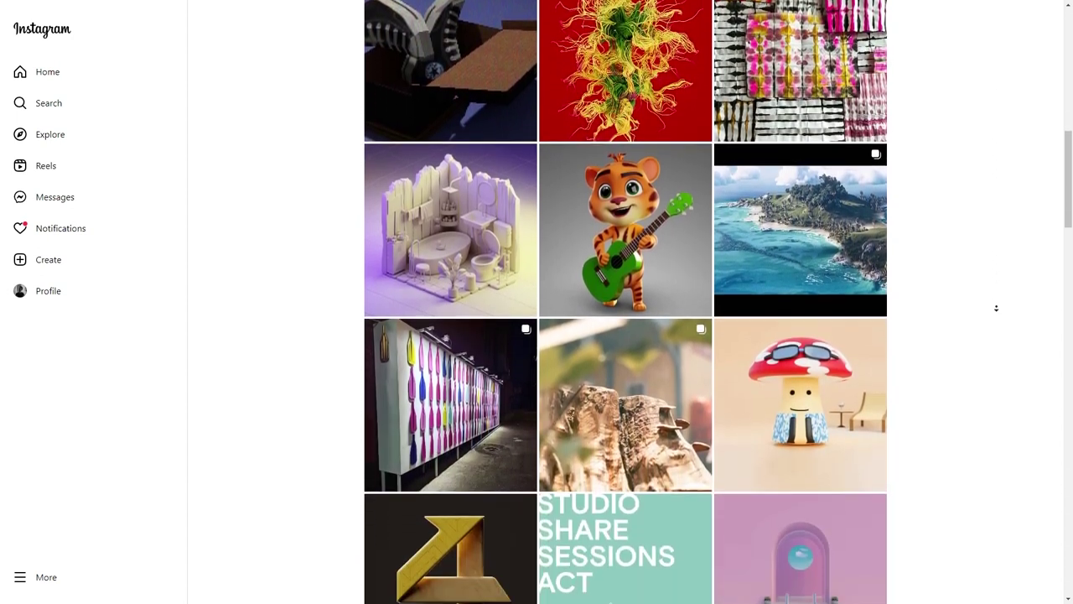
pyautogui.scroll(-5, 996, 308)
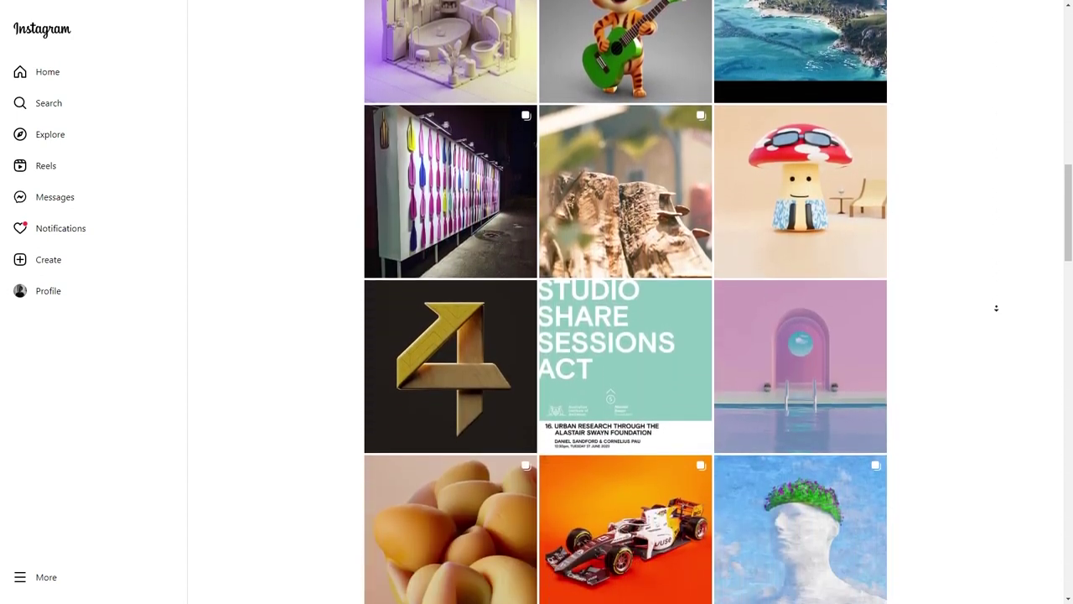